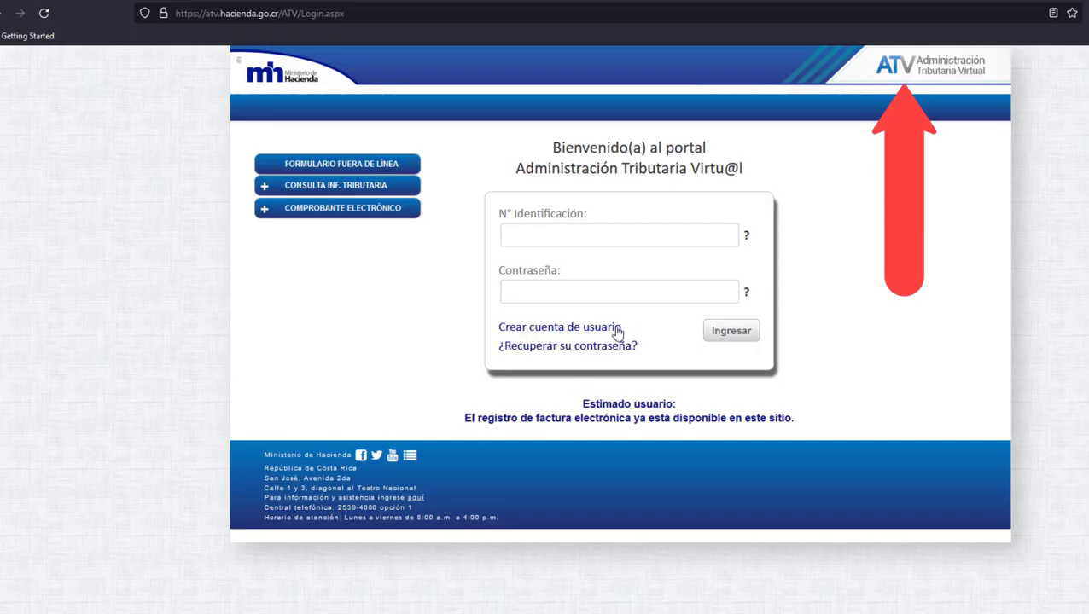
Step: Open the user account creation form and choose Documento de Identificación Migratorio para Extranjeros (DIMEX) as the identification type
left_click_drag(626, 332, 494, 335)
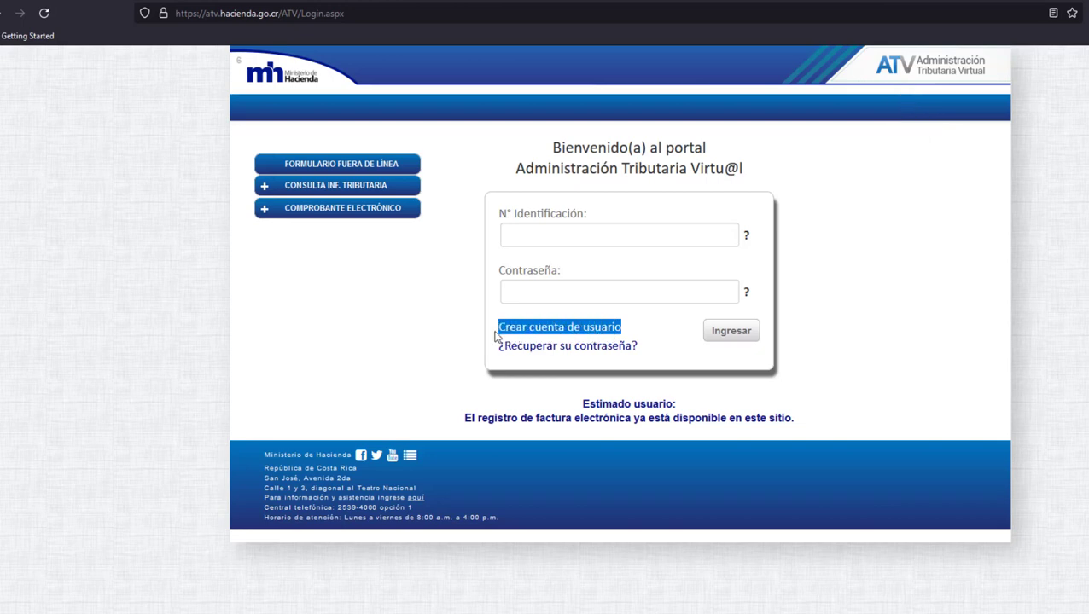
left_click(572, 331)
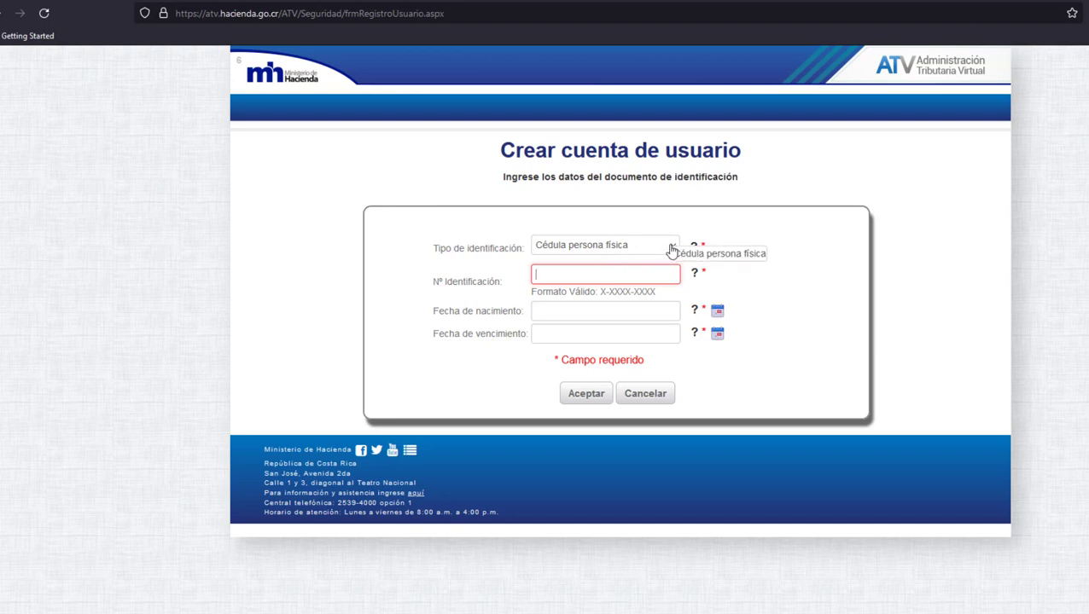
left_click(606, 247)
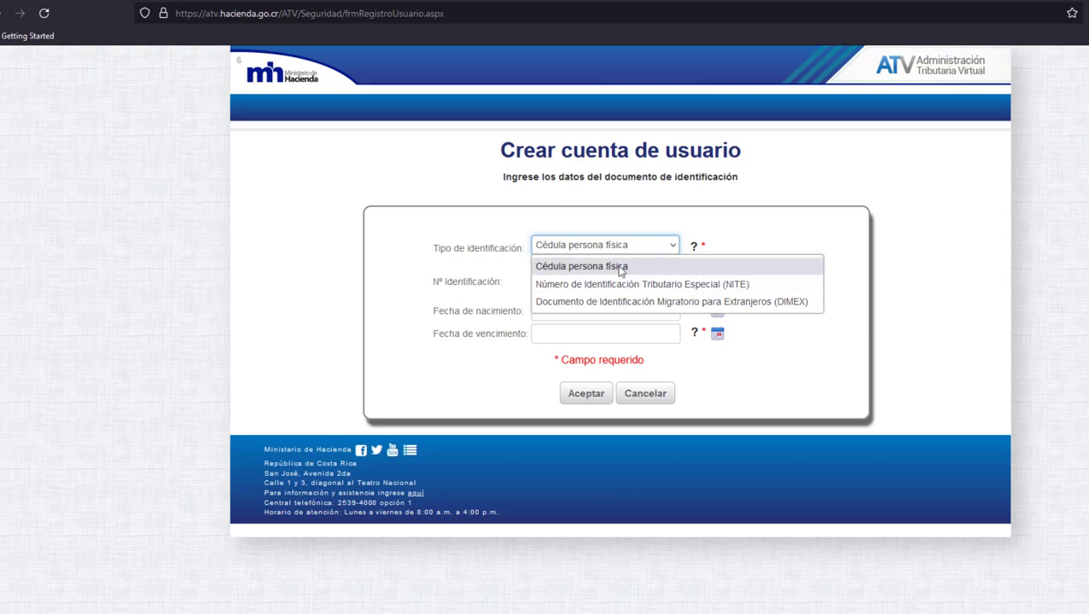
left_click(733, 303)
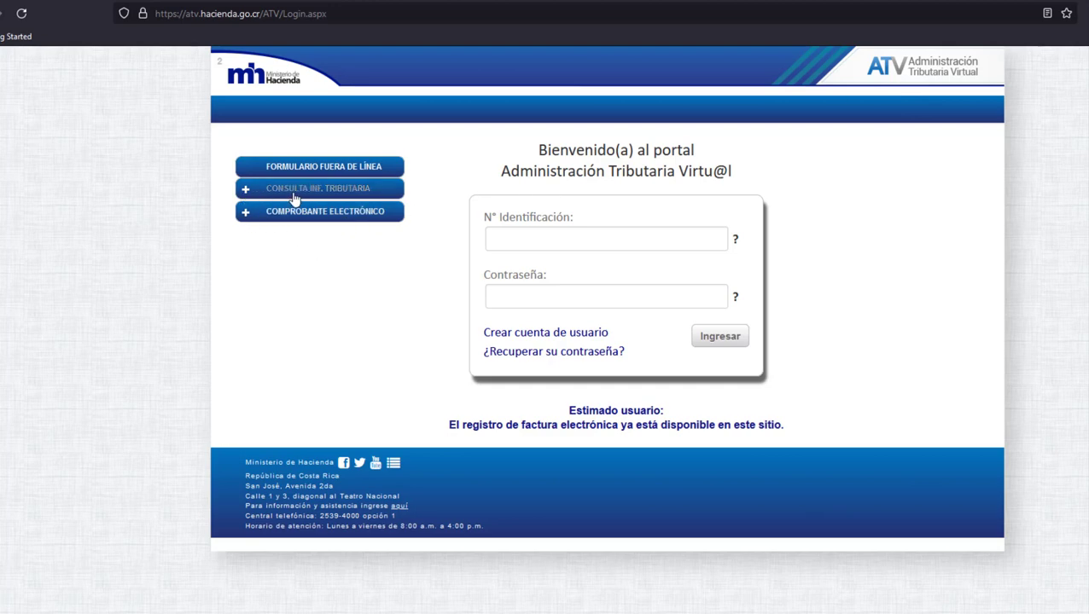
Step: Run a Consulta Situación Tributaria for a company, using Cédula persona jurídica, its identification number and the reCAPTCHA check
left_click(245, 192)
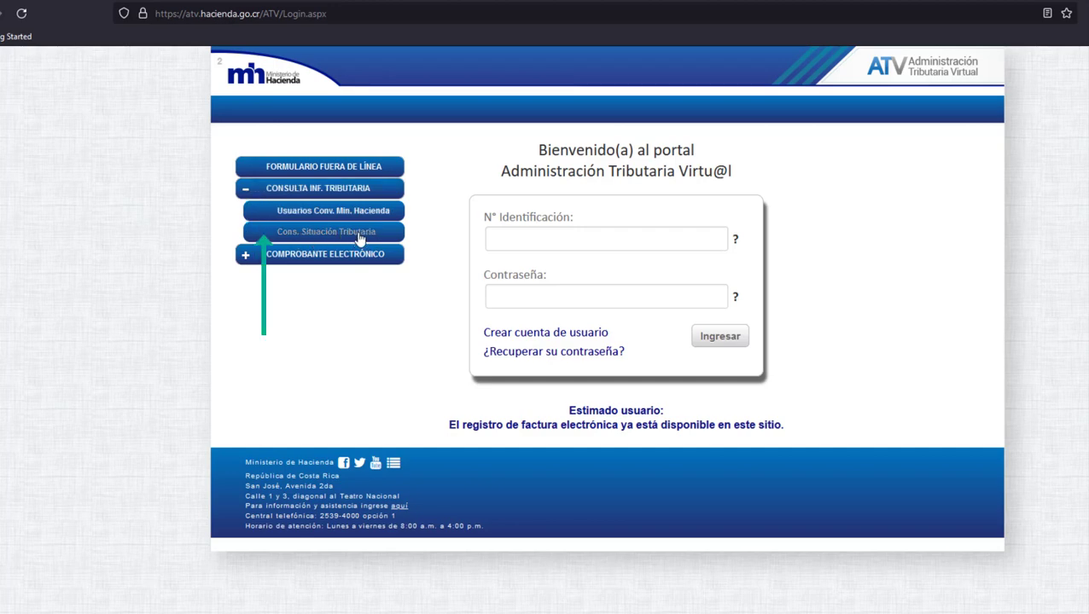
left_click(342, 235)
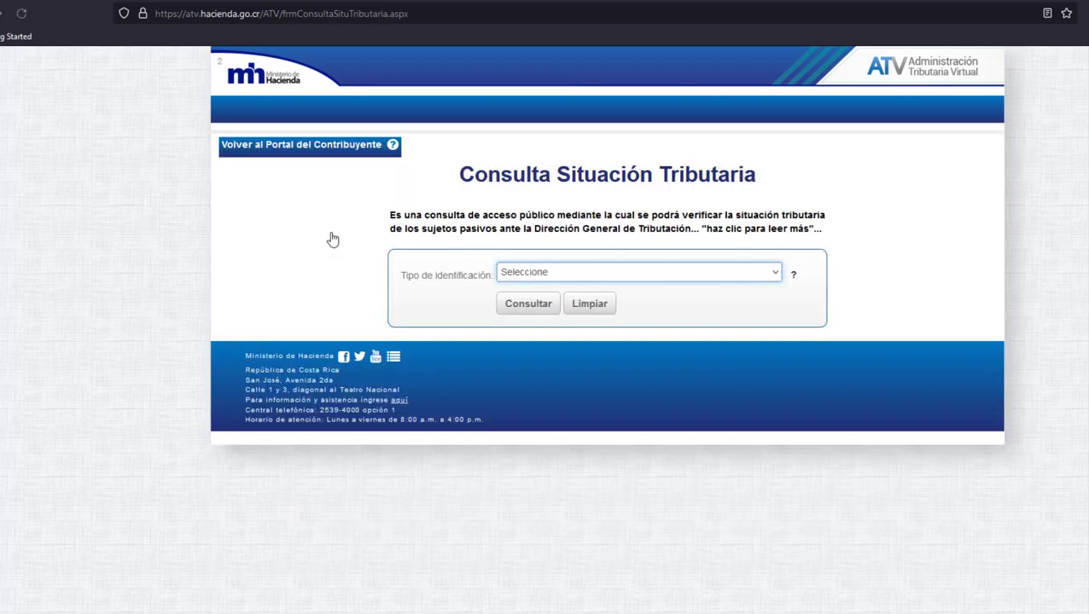
left_click(761, 274)
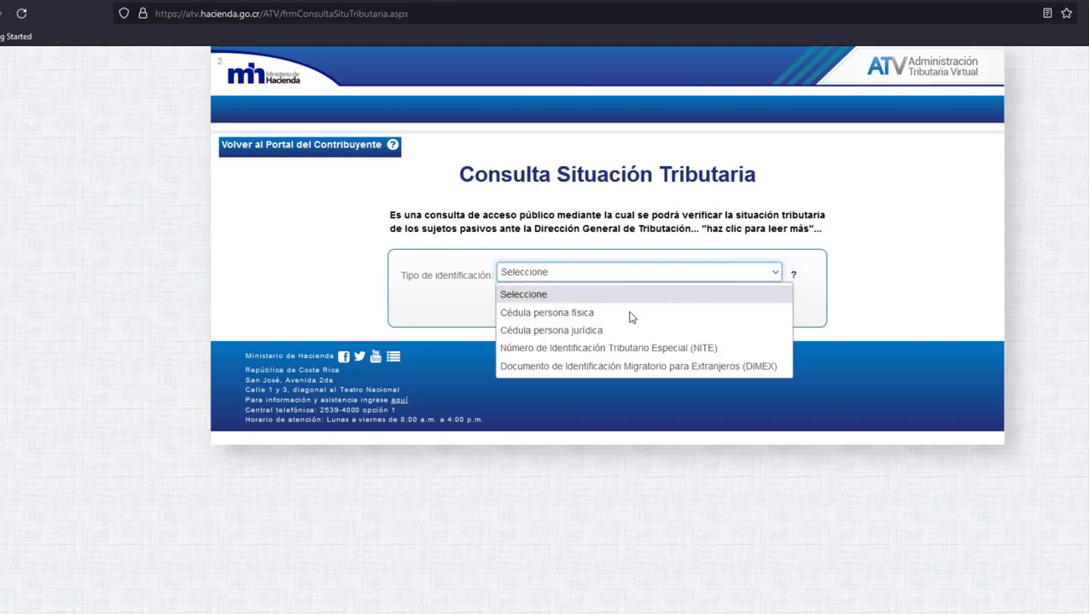
left_click(560, 338)
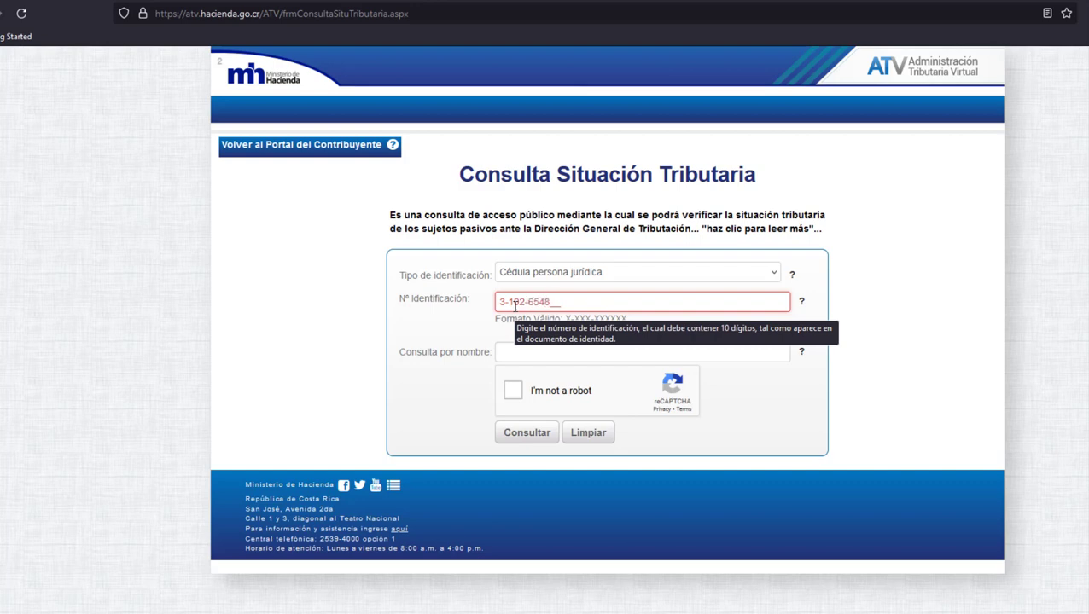
left_click(512, 390)
left_click(526, 441)
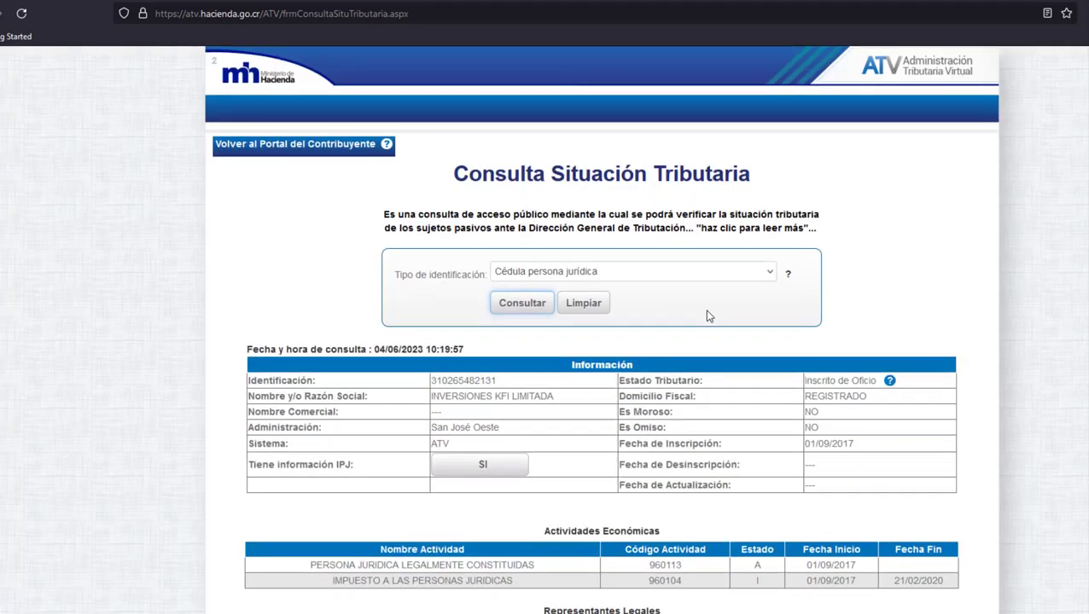
Step: Review the company's tax status results, from Actividades Económicas through the Factores de Retención sections
scroll(707, 314, "down", 1)
scroll(707, 314, "down", 2)
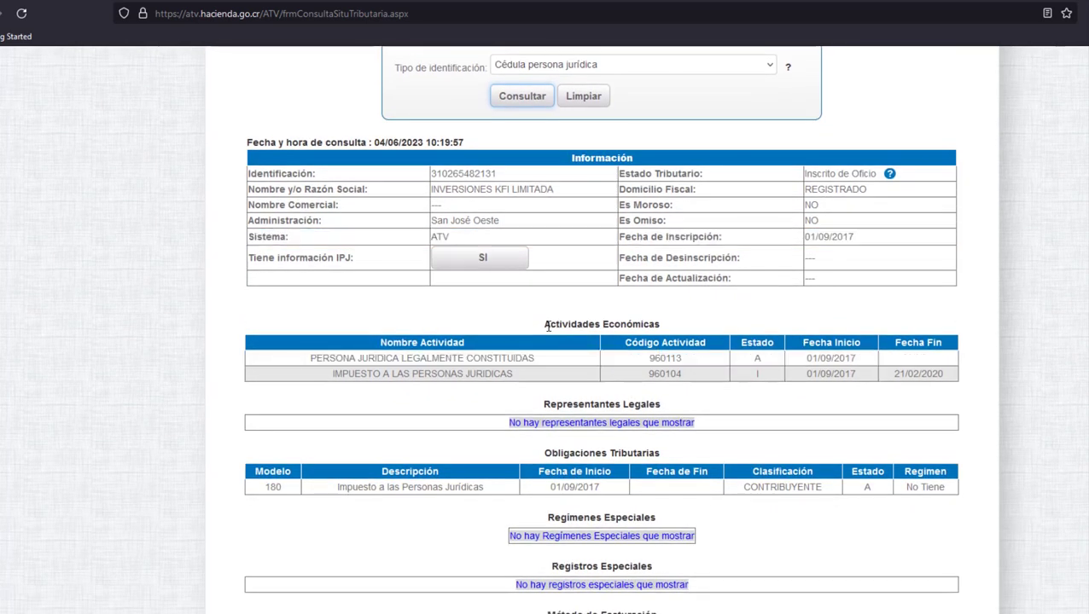
left_click_drag(546, 326, 343, 365)
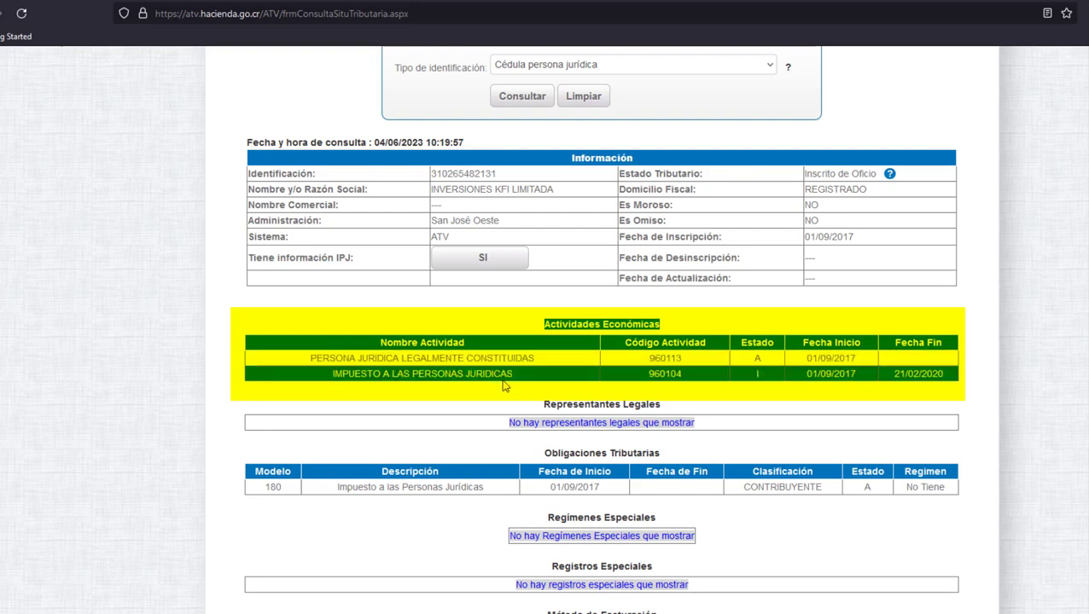
scroll(502, 401, "down", 1)
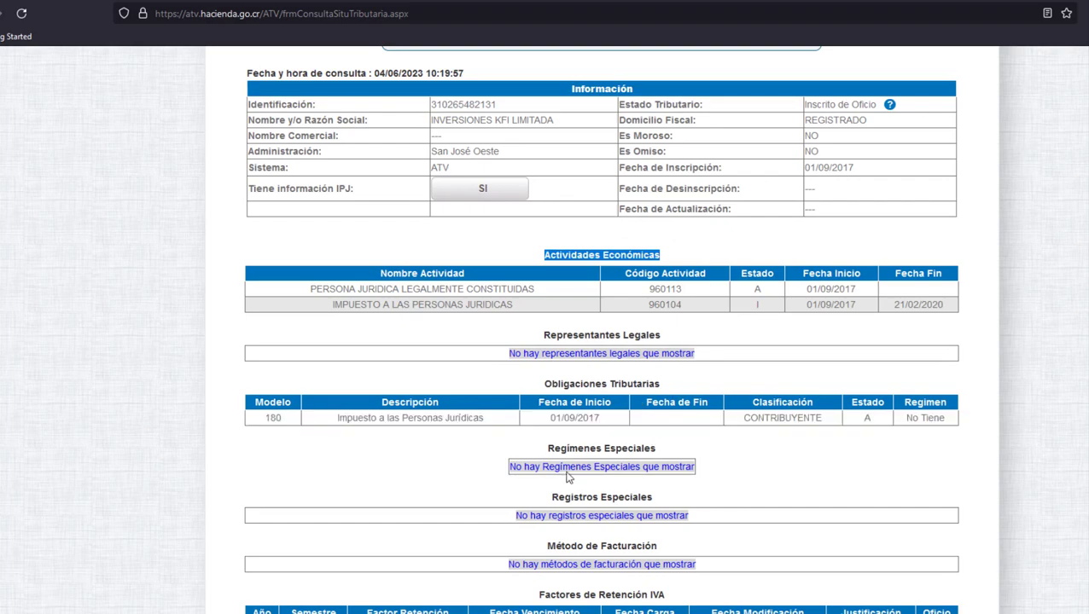
scroll(695, 518, "down", 2)
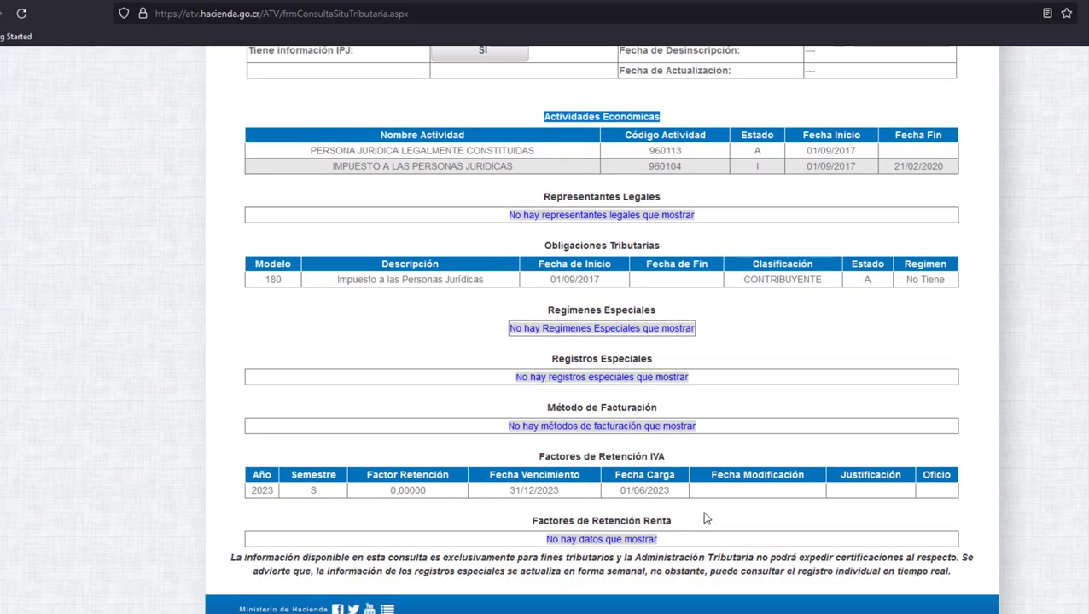
scroll(705, 518, "up", 3)
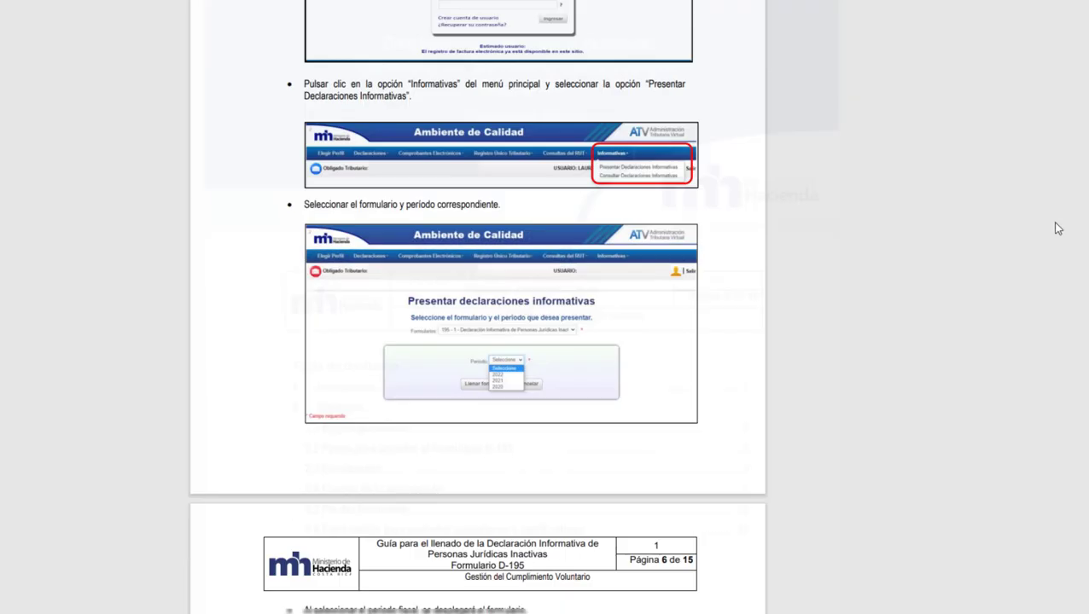
Step: Read the D-195 guide's pages on choosing the form and period and completing the declaration body
scroll(1055, 231, "down", 2)
scroll(1056, 241, "down", 8)
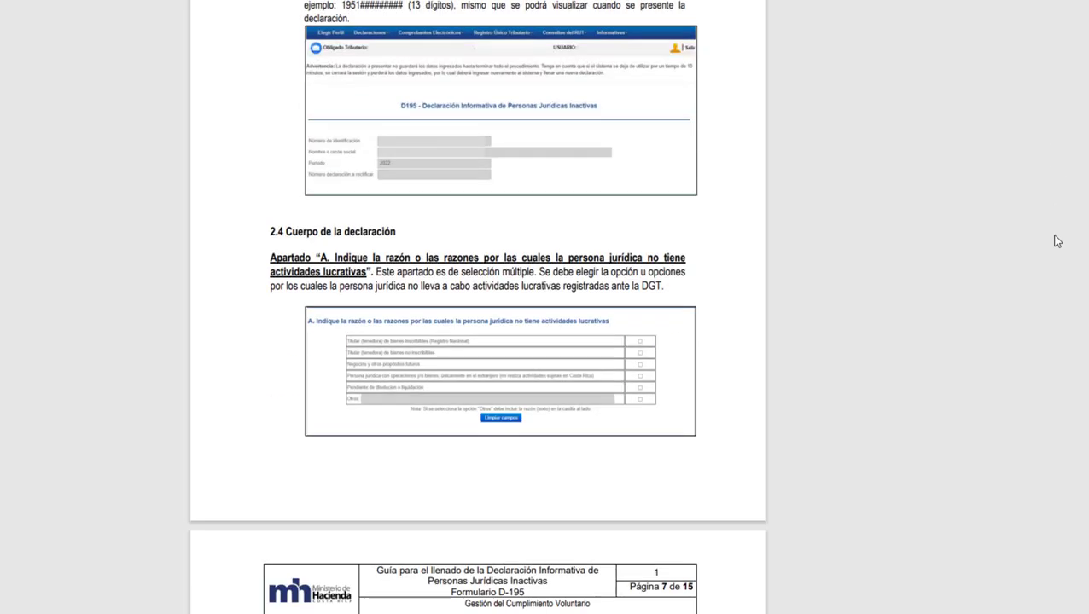
scroll(1057, 241, "down", 2)
scroll(1056, 240, "down", 2)
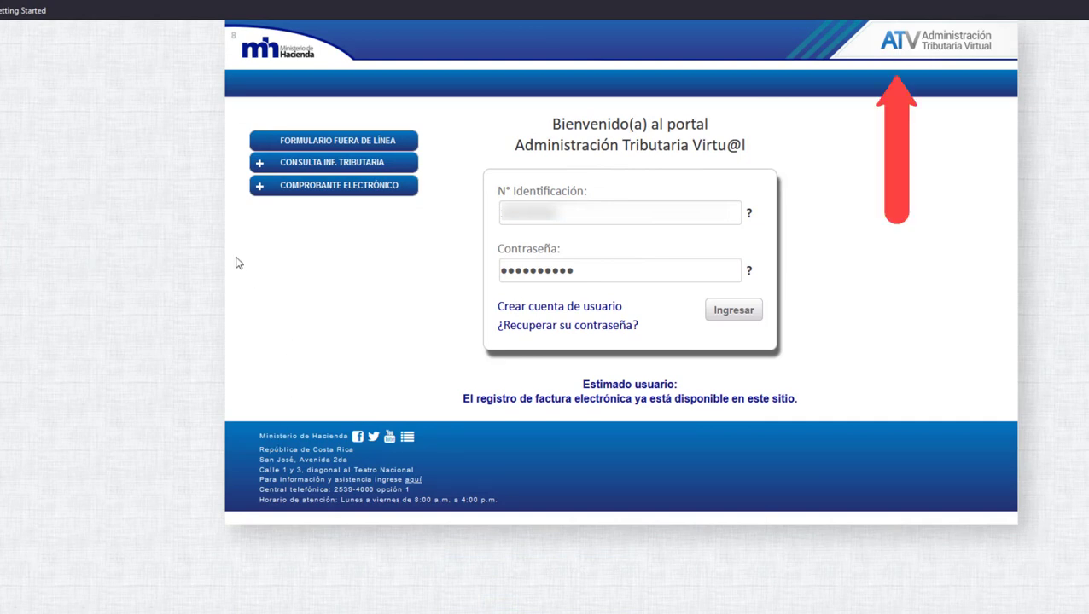
Step: Sign in to the ATV portal with the prefilled credentials and choose the Representante Legal profile type
left_click(741, 320)
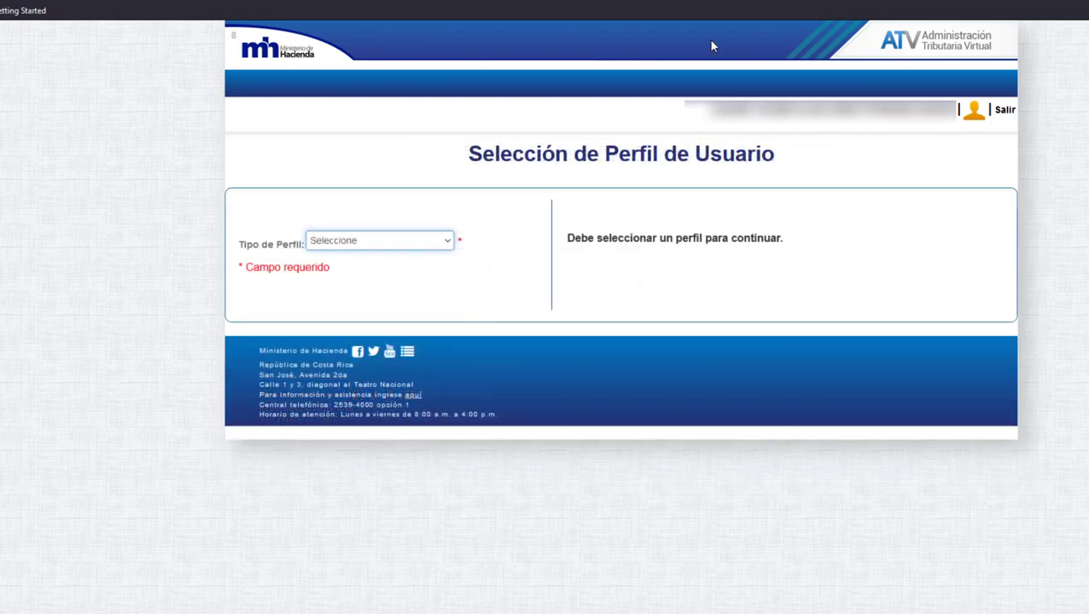
left_click(451, 244)
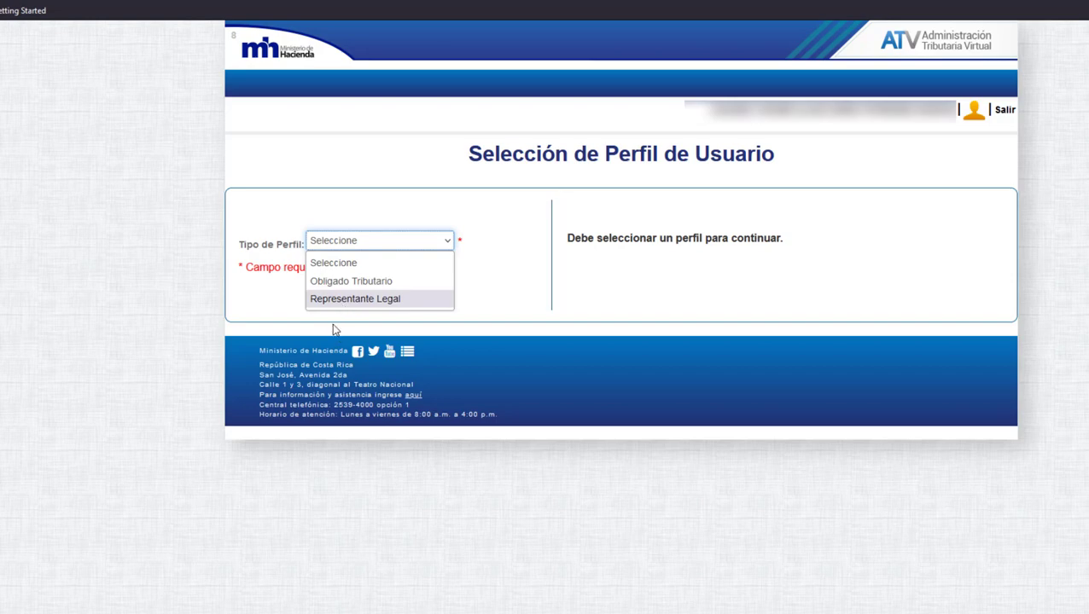
left_click(348, 301)
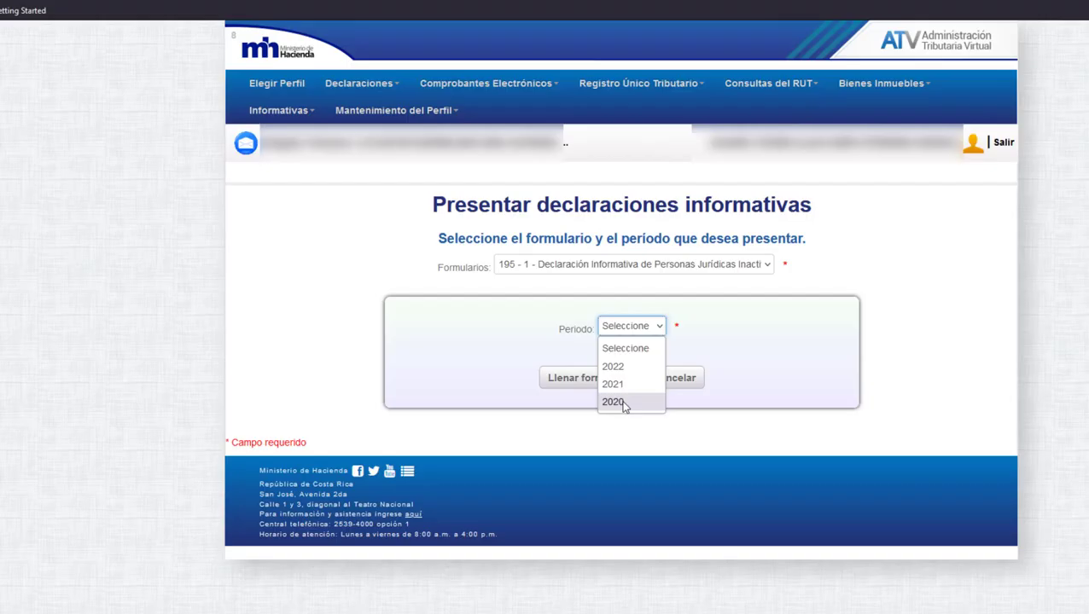
Step: Open form 195 for period 2020 and mark "Titular (tenedora) de bienes inscribibles (Registro Nacional)" as the reason in section A
left_click(624, 402)
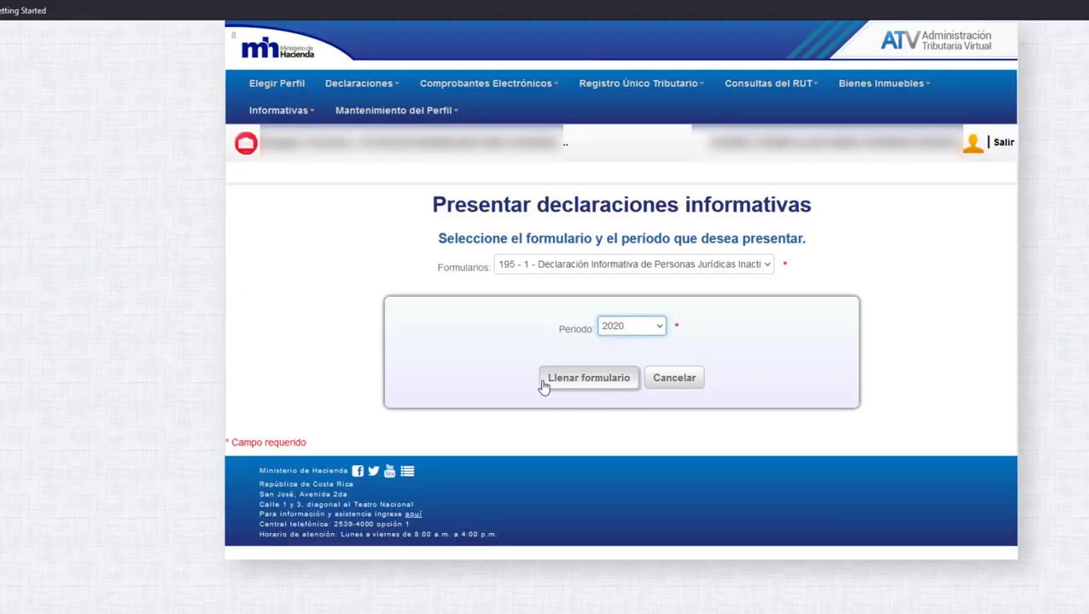
left_click(588, 381)
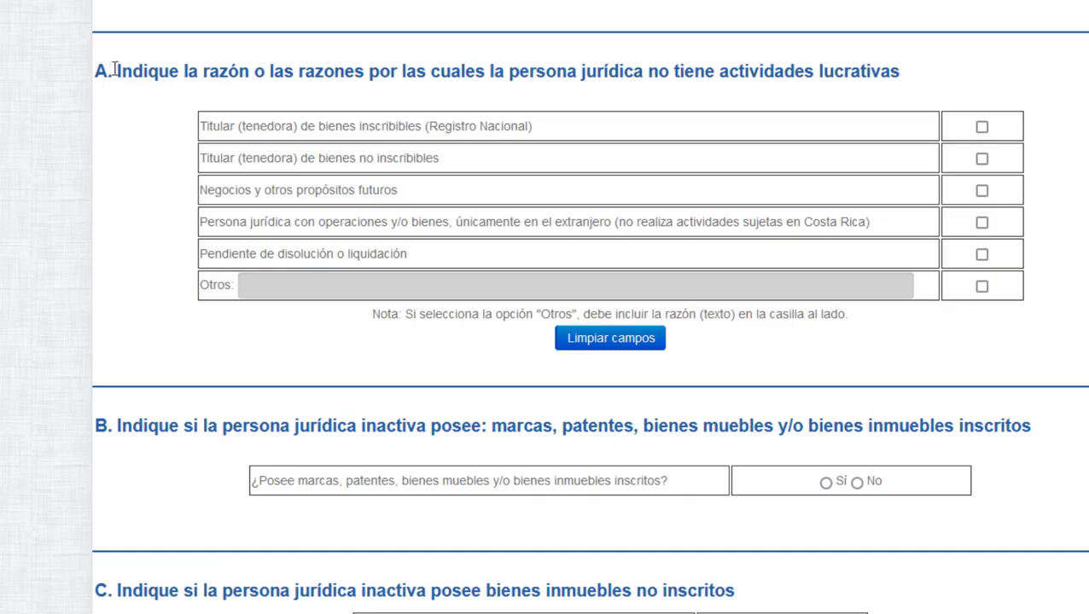
left_click_drag(223, 475, 857, 484)
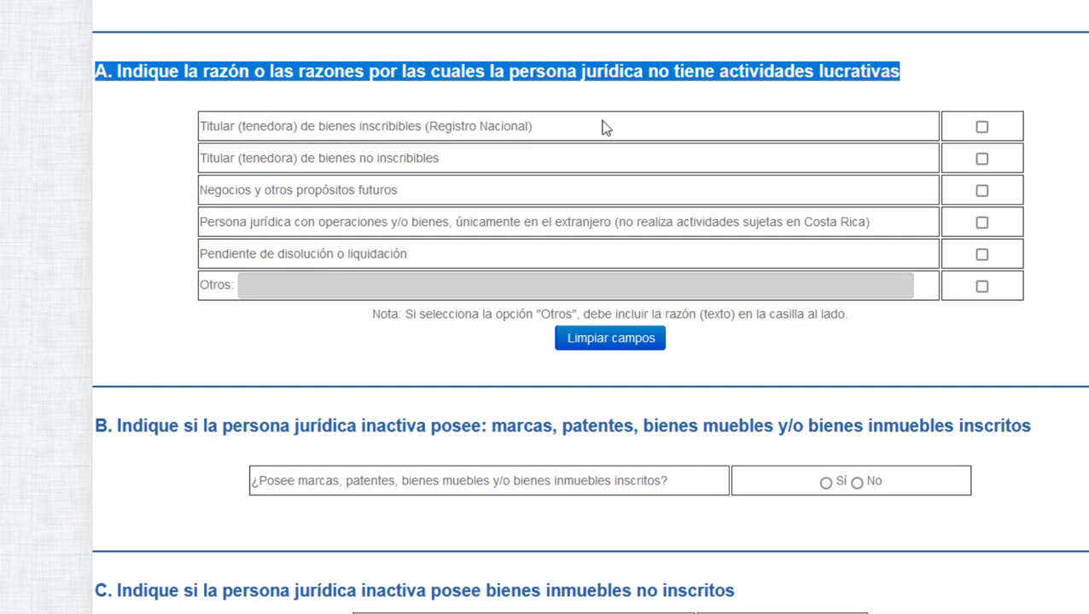
left_click(982, 129)
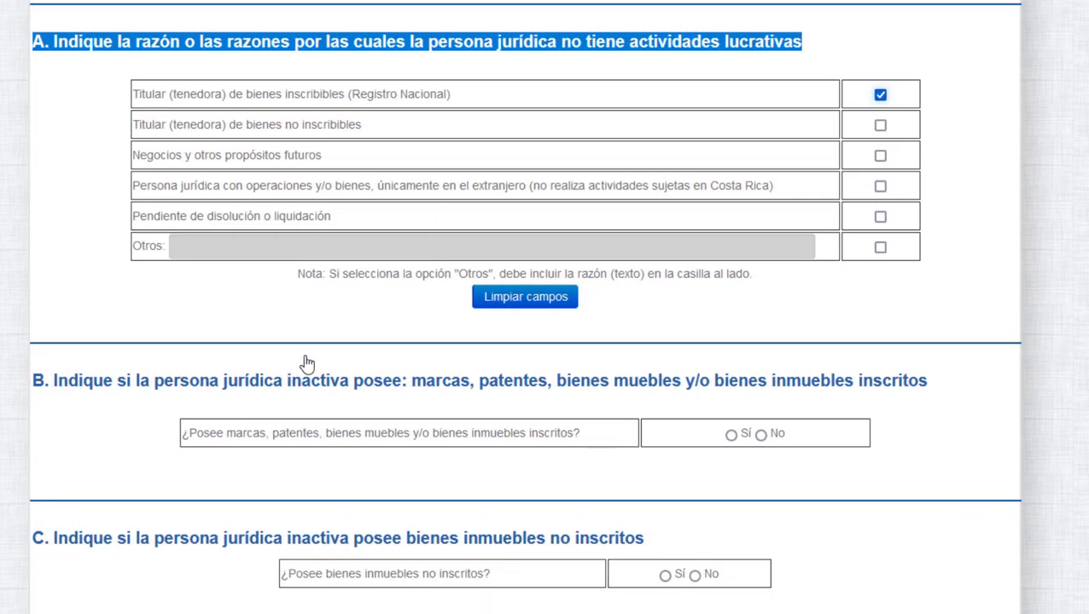
Step: In section B, answer Sí to owning registered assets, with No for Marcas - Patentes and Bienes muebles and Sí for Bienes inmuebles
scroll(307, 365, "down", 4)
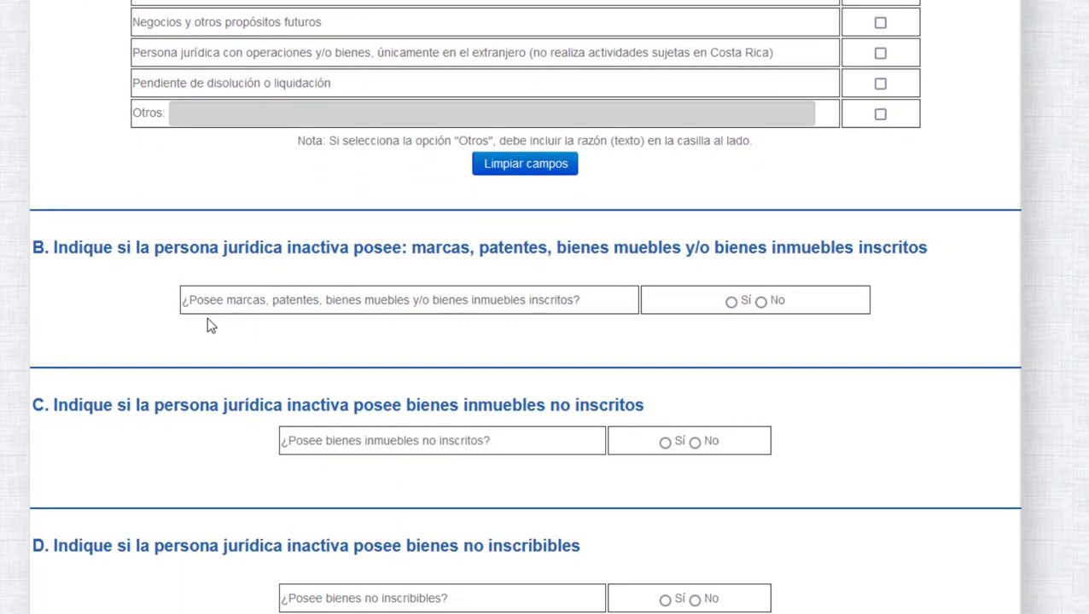
left_click_drag(34, 207, 923, 237)
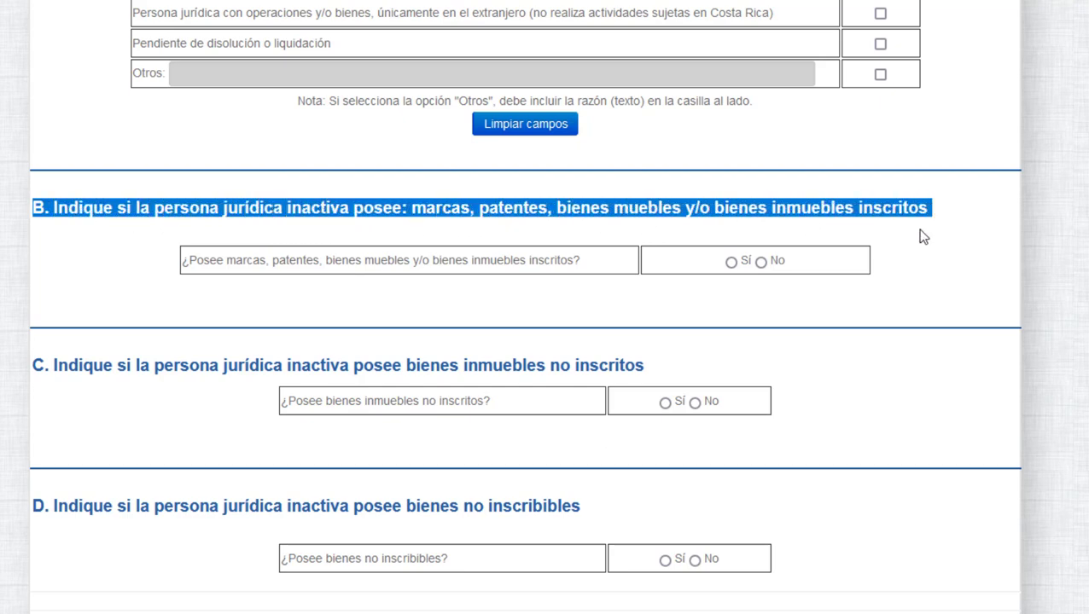
left_click(778, 210)
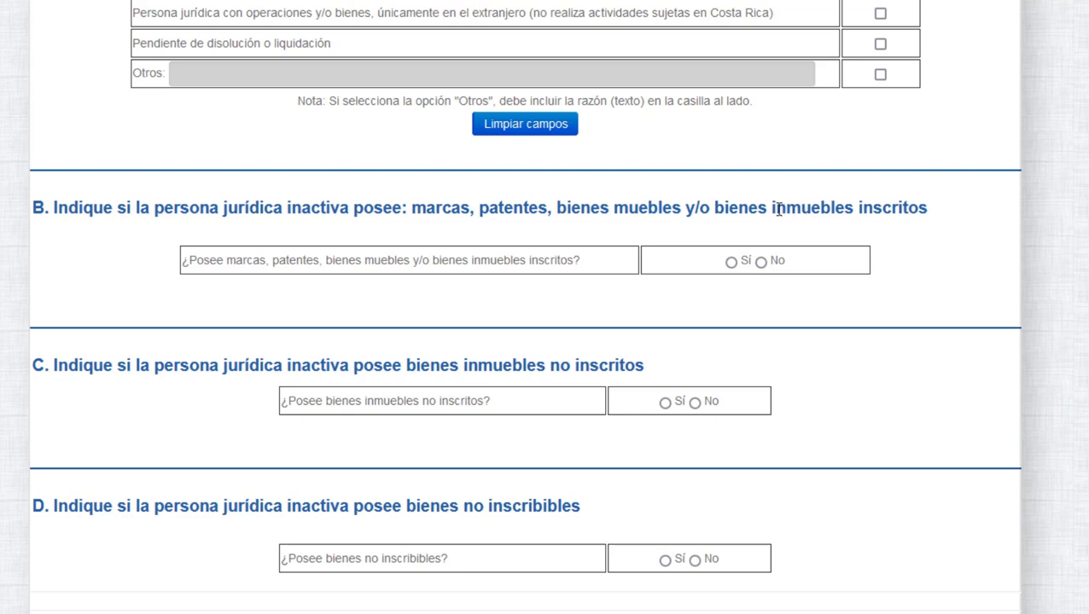
left_click(731, 262)
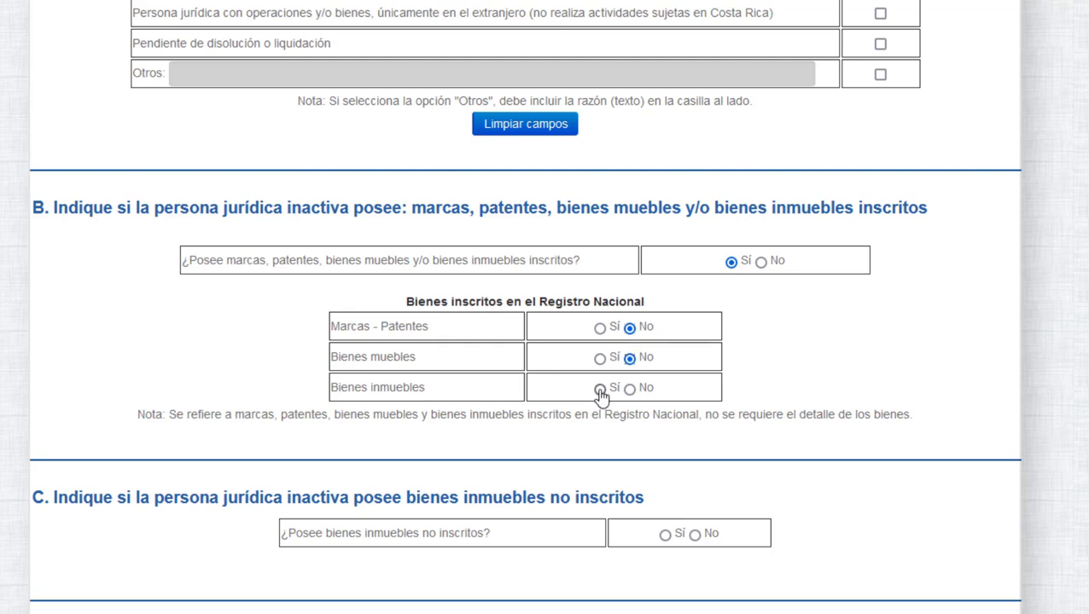
scroll(589, 388, "down", 4)
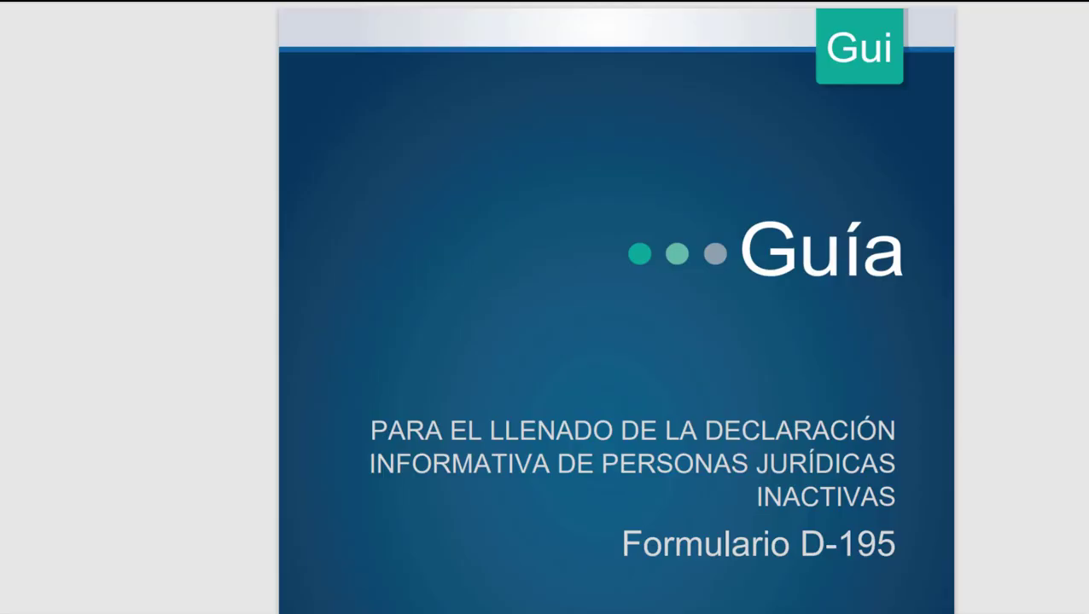
Step: Consult the D-195 guide's instructions on presenting informative declarations
scroll(616, 307, "down", 5)
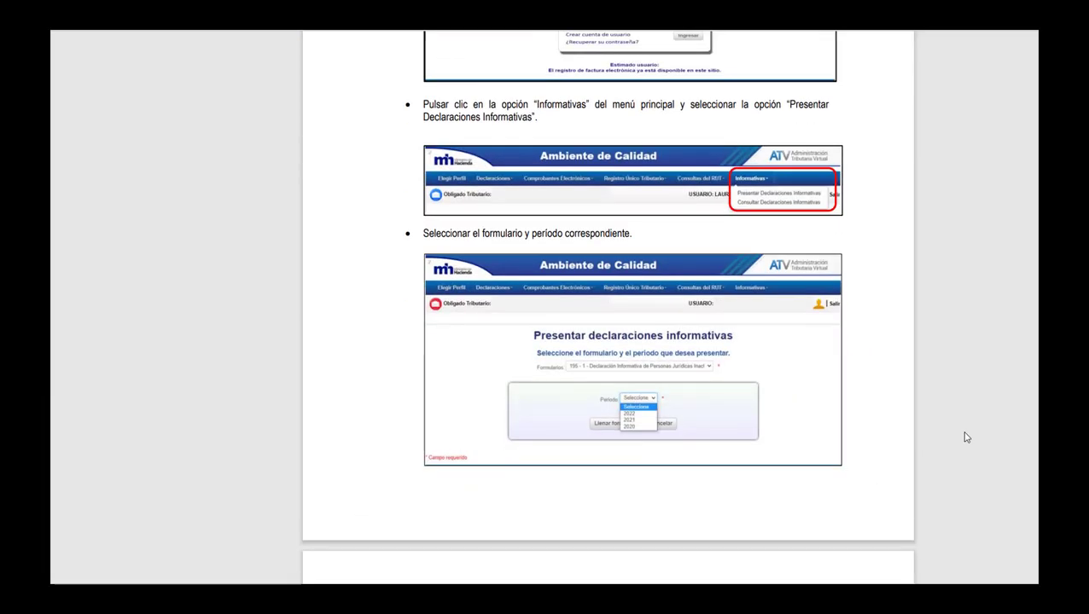
scroll(966, 438, "down", 3)
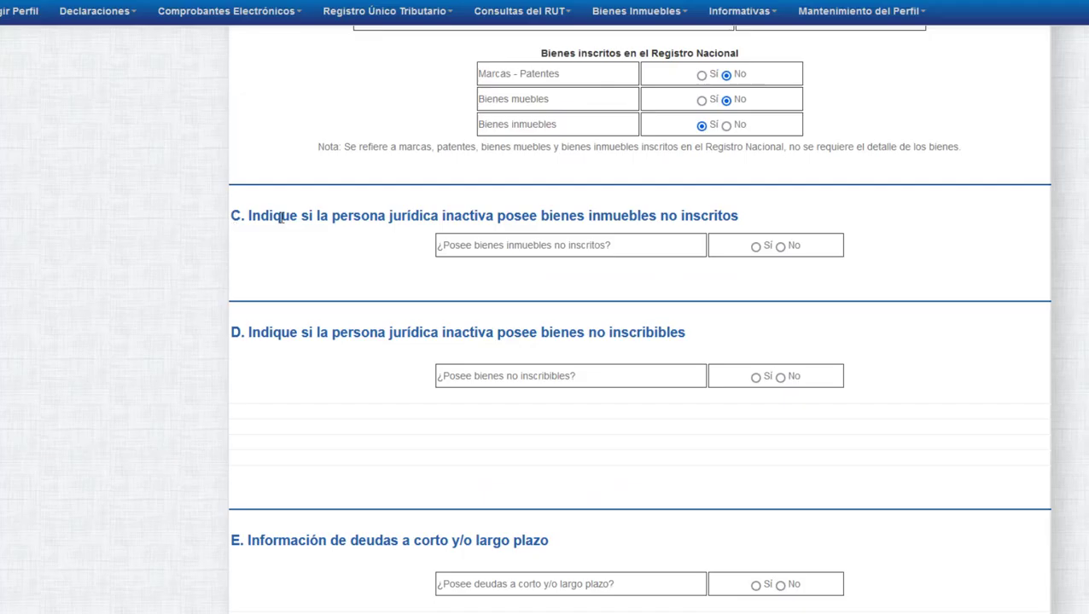
Step: Answer No to owning unregistered real estate in section C and confirm the answer
left_click_drag(232, 217, 734, 215)
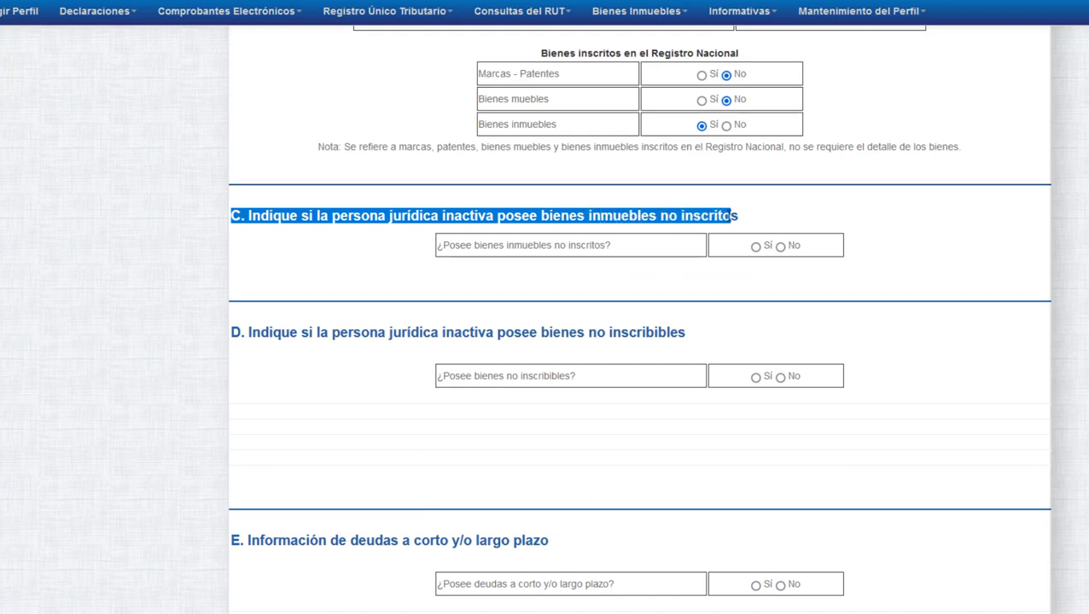
left_click(781, 247)
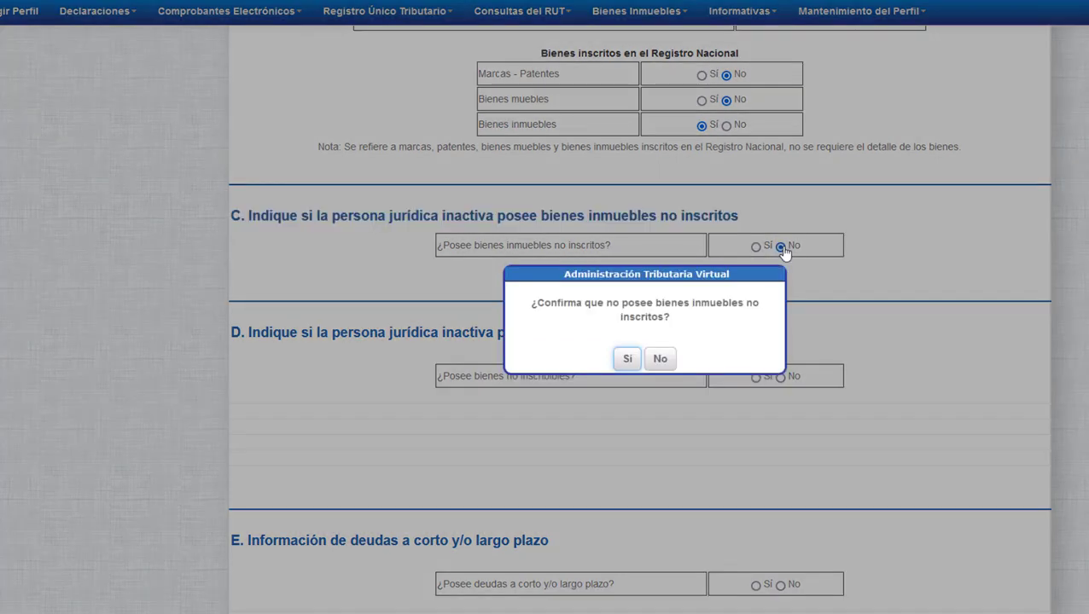
left_click(629, 361)
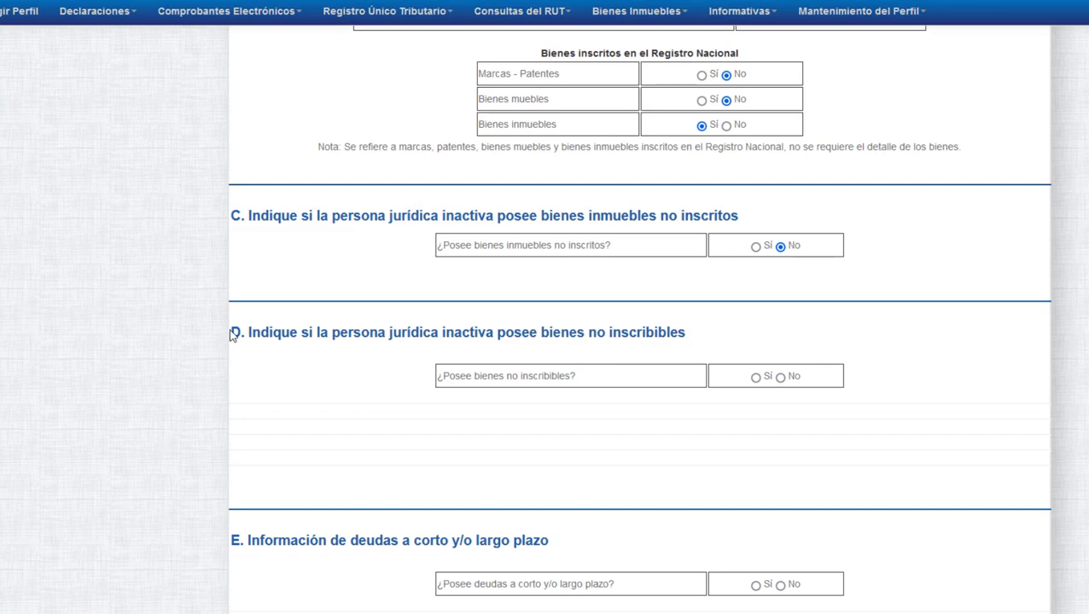
Step: Answer No to owning non-registrable goods (bienes no inscribibles) in section D and confirm the answer
left_click_drag(230, 332, 694, 351)
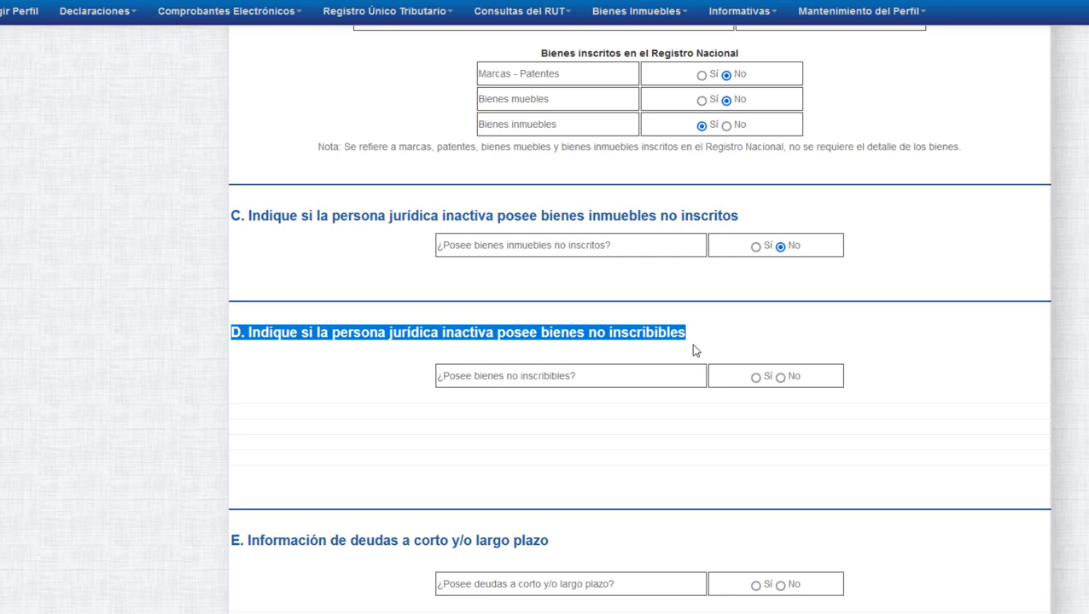
left_click(780, 378)
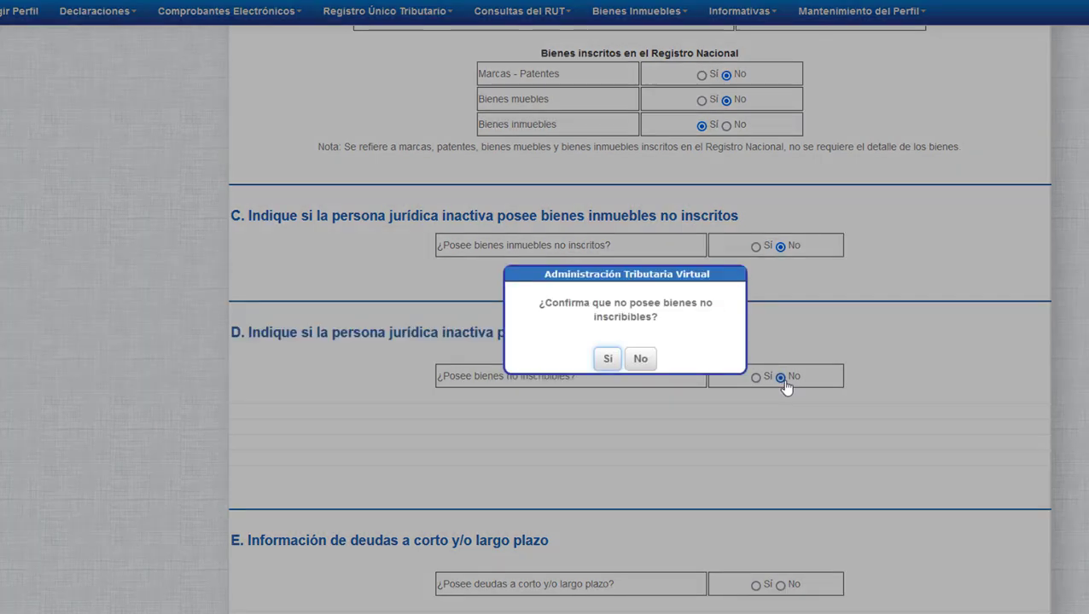
left_click(608, 357)
Step: Answer Sí to short- or long-term debts in section E and to question E.1 on debts with SUGEF-supervised entities, displaying the credit detail fields
scroll(241, 338, "down", 3)
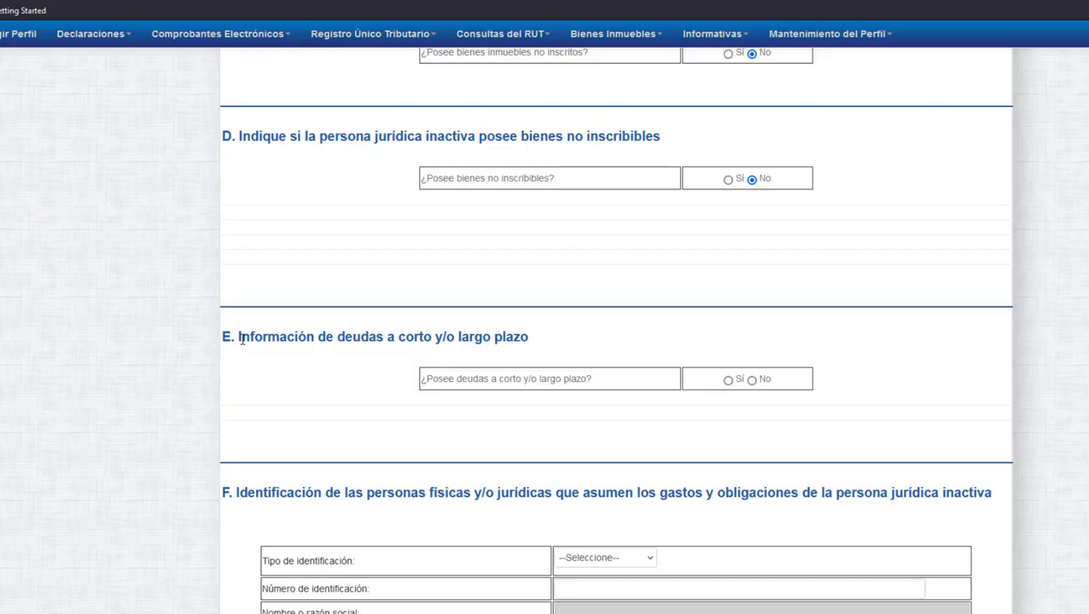
left_click_drag(241, 338, 533, 339)
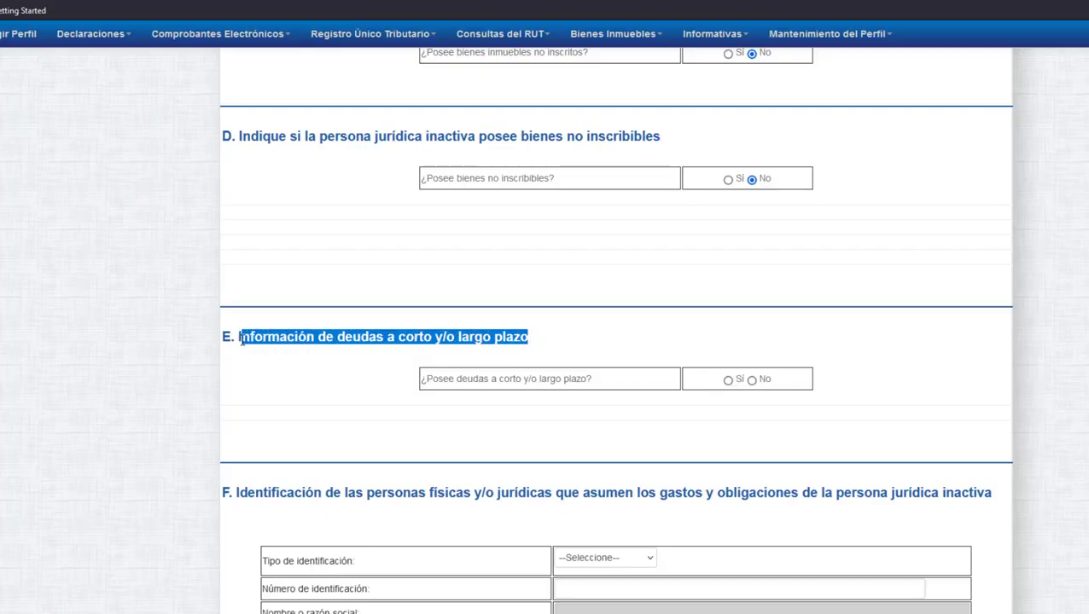
left_click_drag(238, 338, 534, 339)
left_click(577, 336)
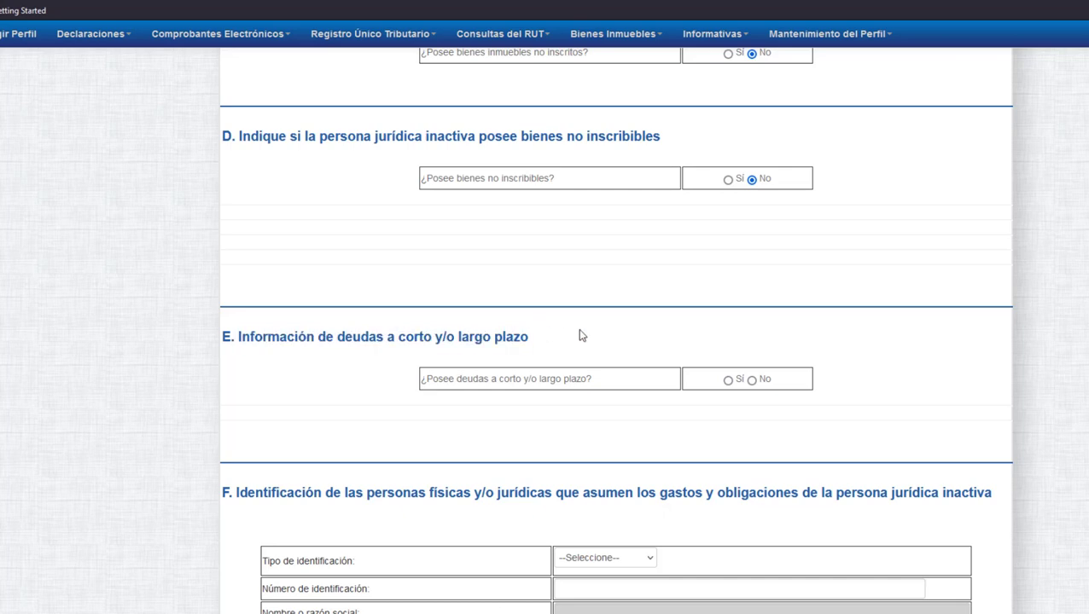
left_click(727, 381)
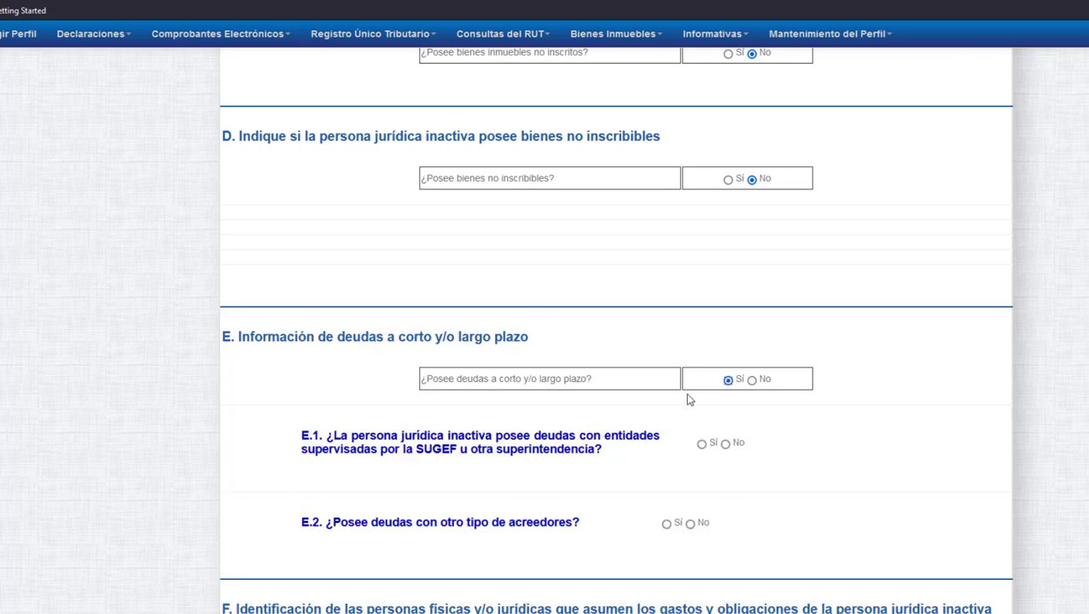
scroll(689, 400, "down", 1)
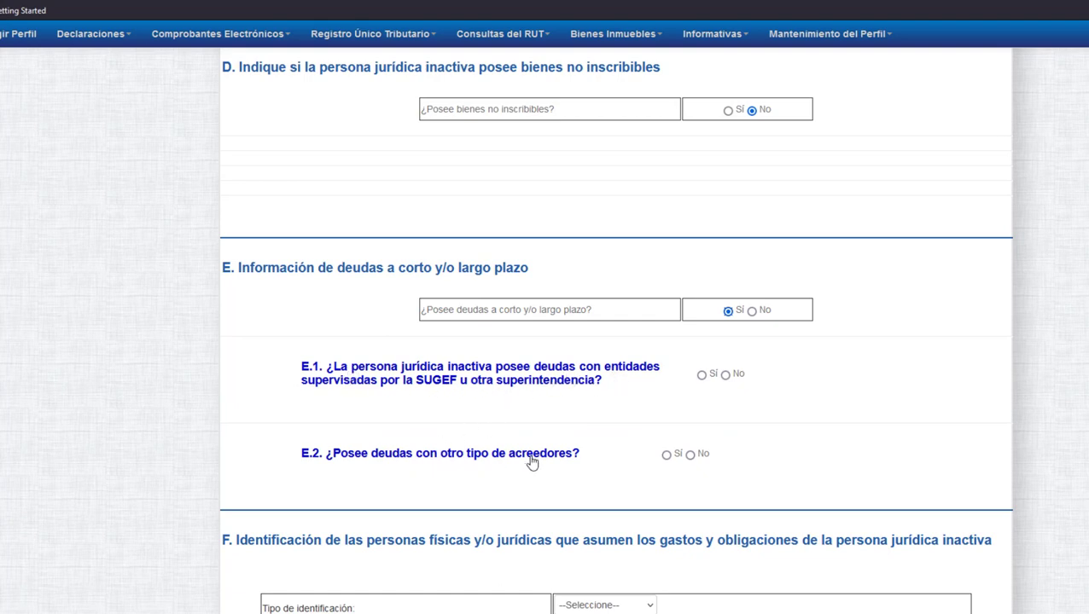
left_click(667, 455)
scroll(450, 467, "down", 3)
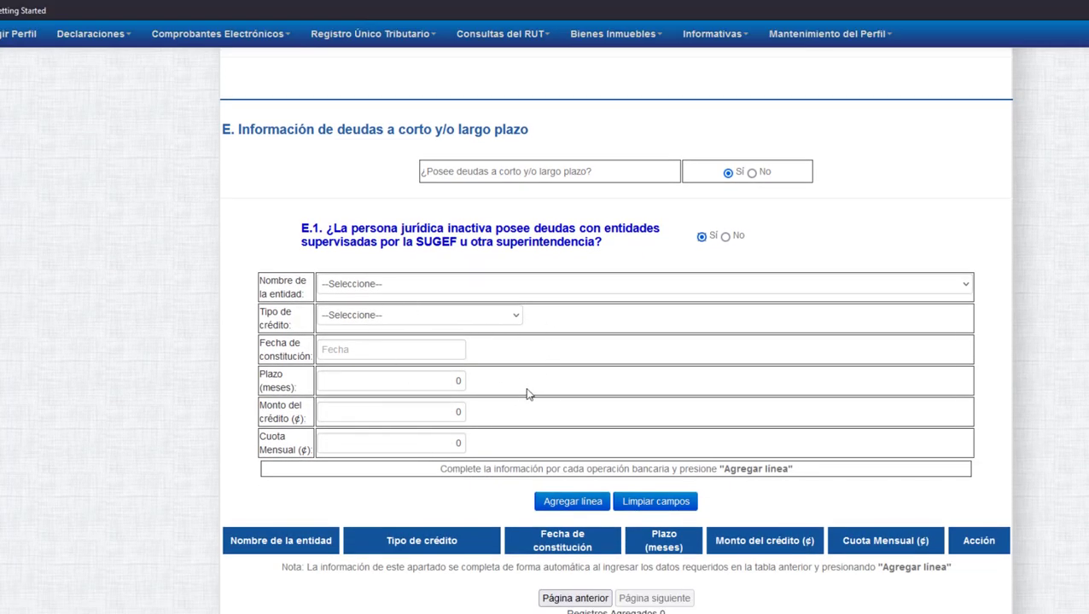
Step: Answer No to having short- or long-term debts in section E and confirm the answer
scroll(550, 401, "up", 3)
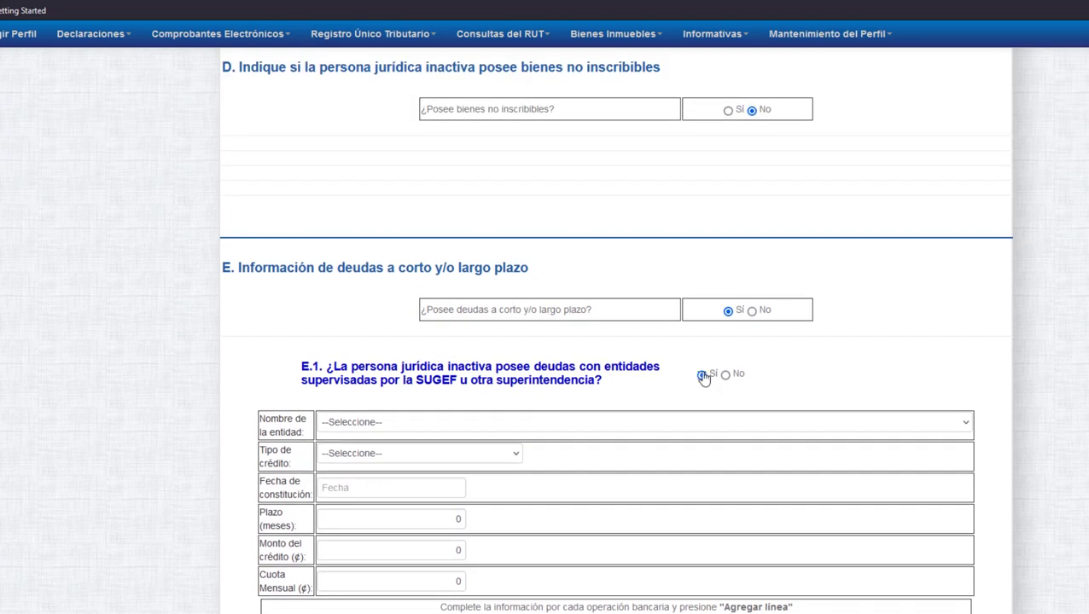
left_click(752, 312)
left_click(603, 372)
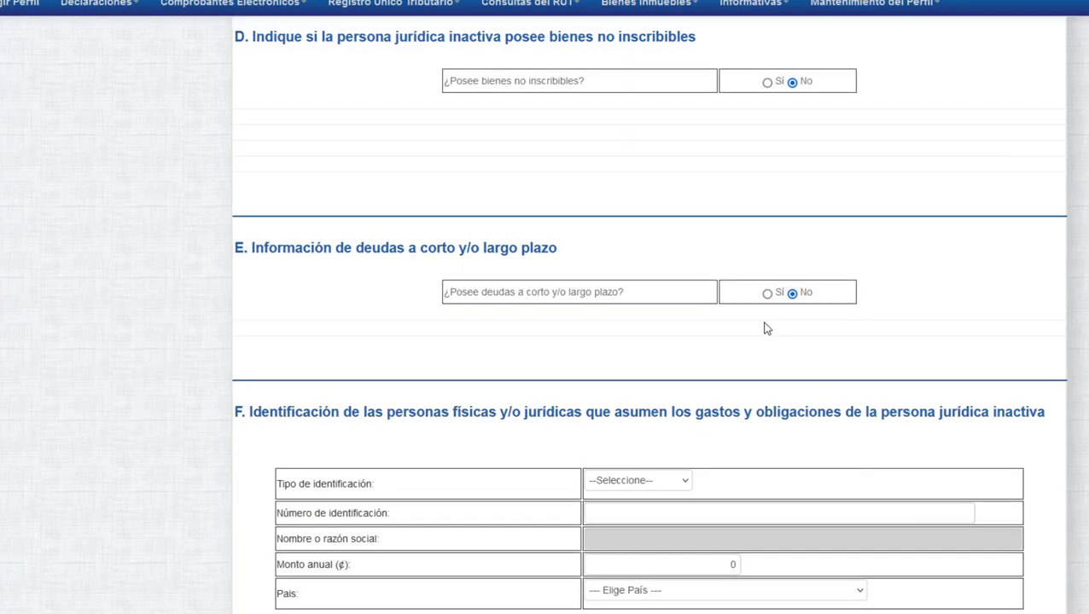
Step: In section F, enter the expense payer as Físico Nacional with the identification number, an annual amount of 1.500.000 colones and country COSTA RICA
scroll(546, 319, "down", 2)
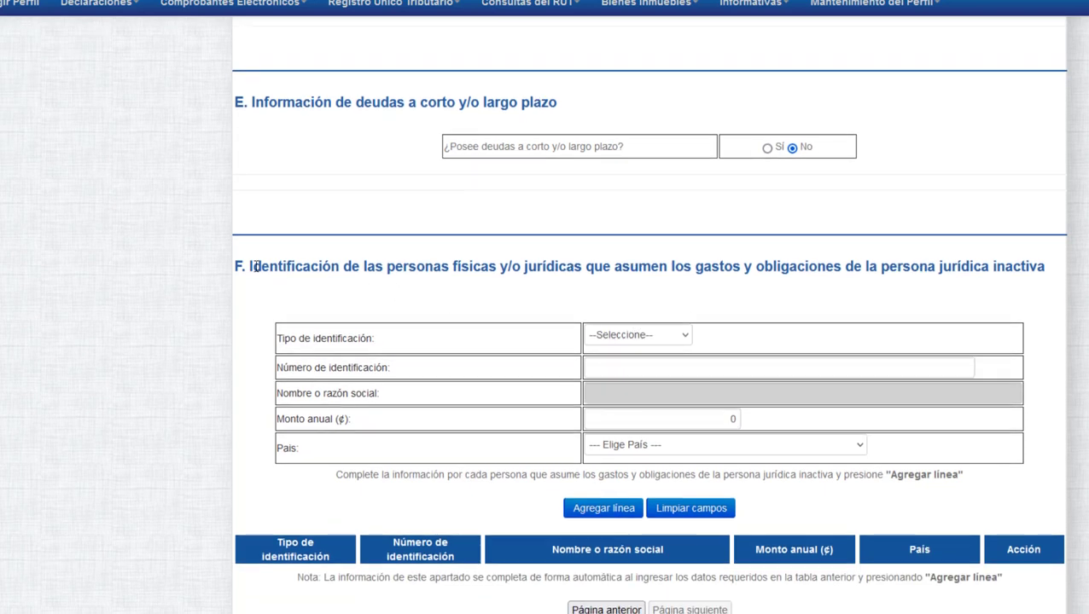
left_click_drag(252, 266, 1041, 290)
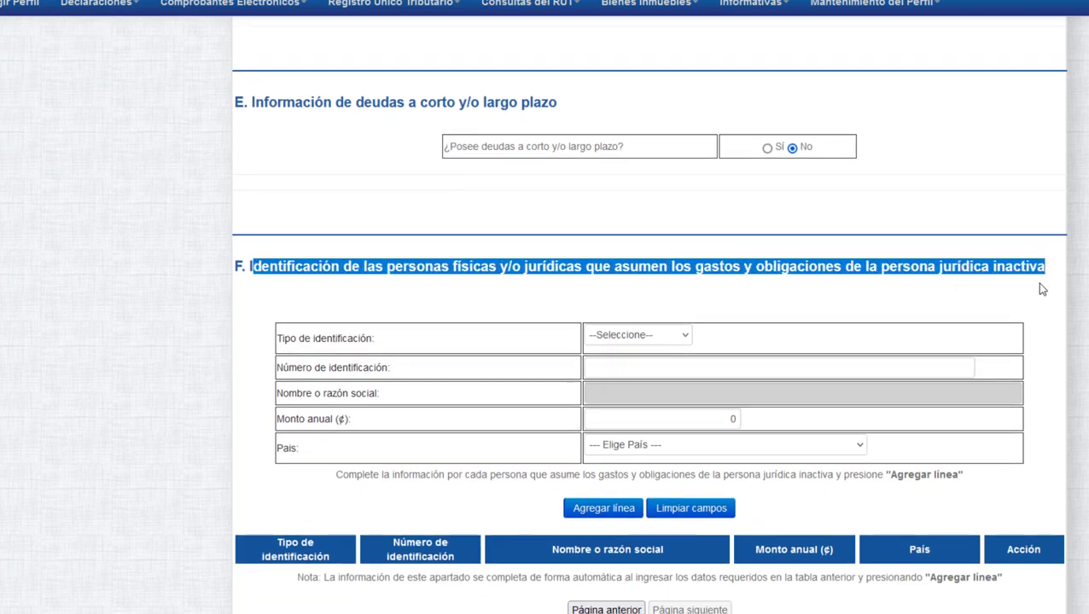
left_click(247, 266)
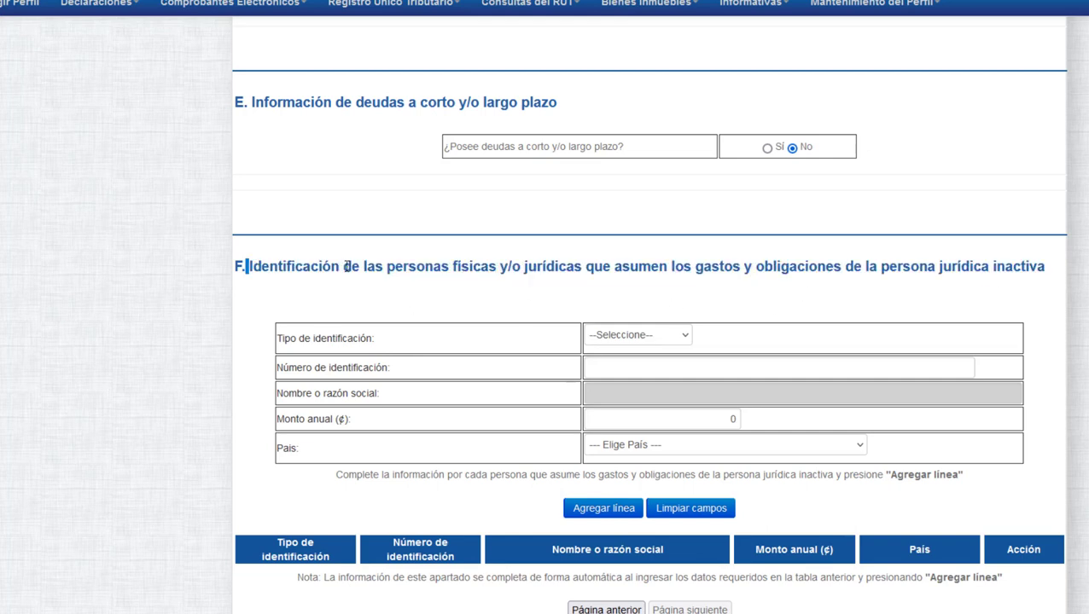
left_click_drag(247, 266, 992, 305)
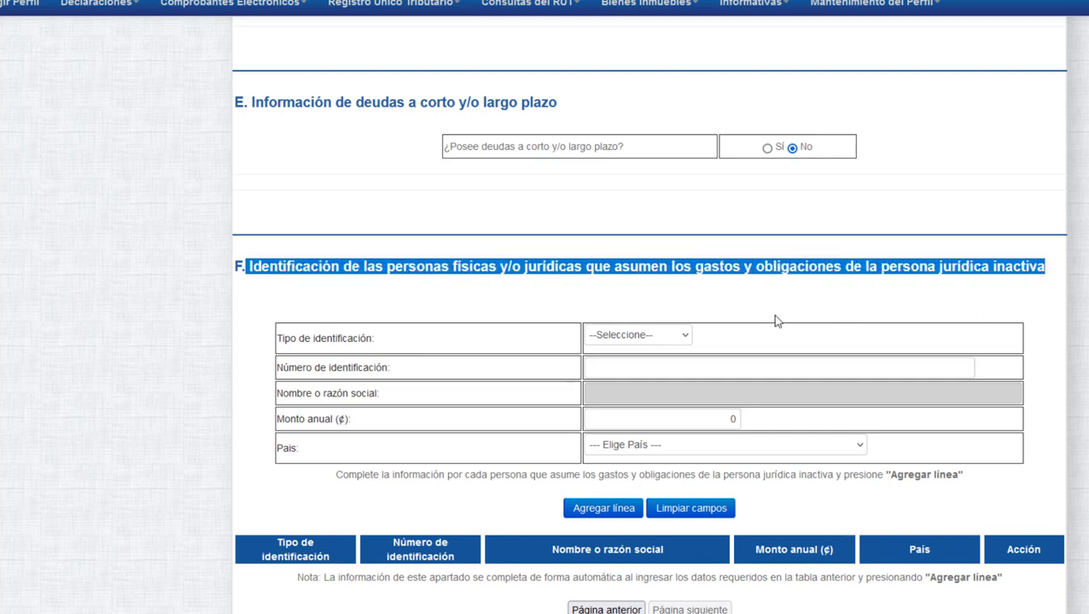
left_click(684, 338)
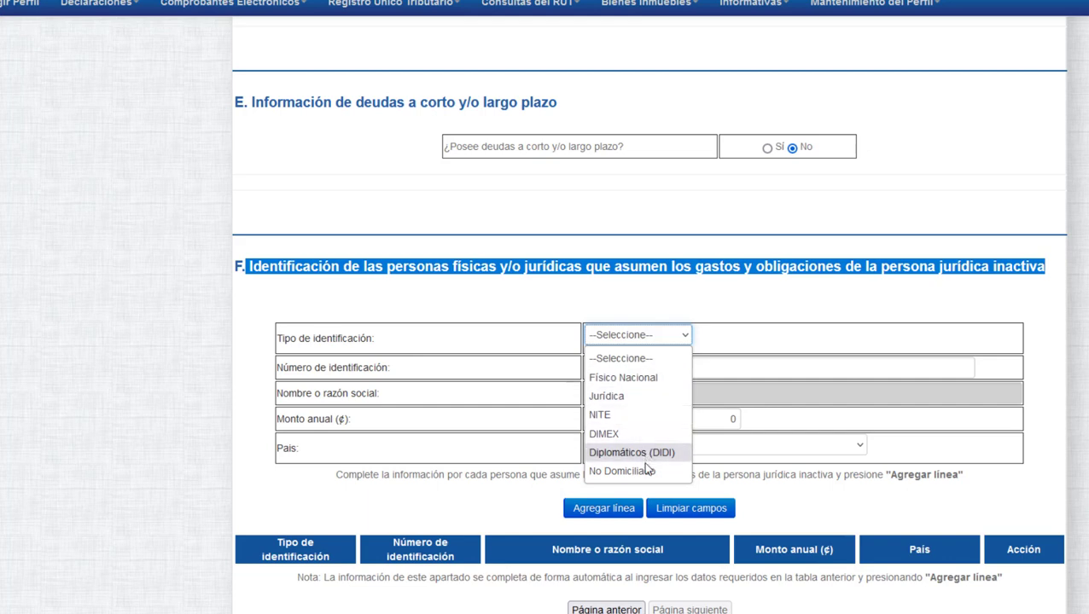
left_click(725, 370)
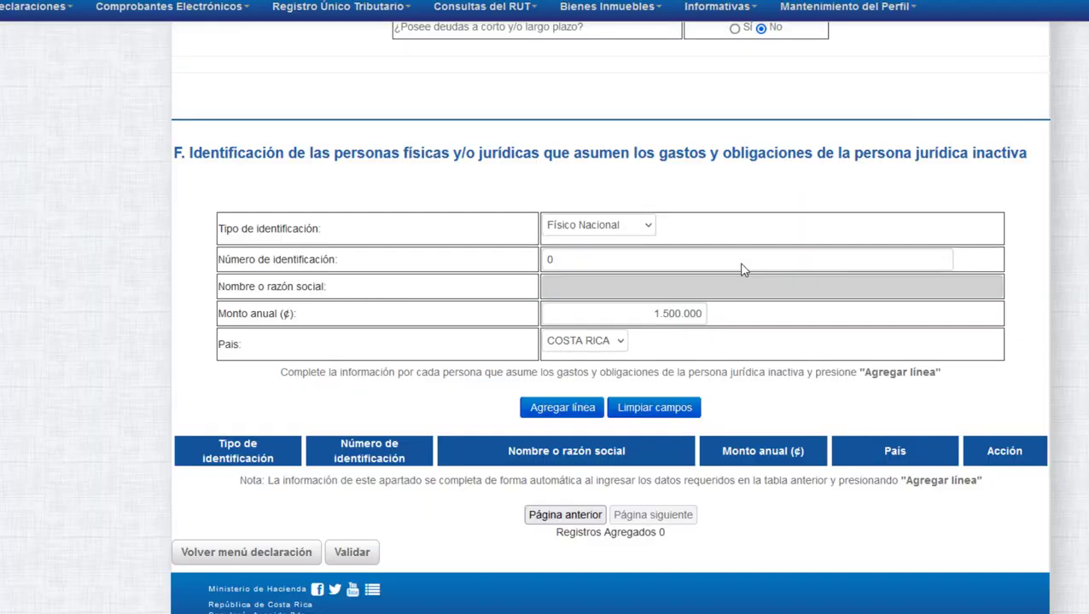
left_click(649, 227)
left_click(651, 229)
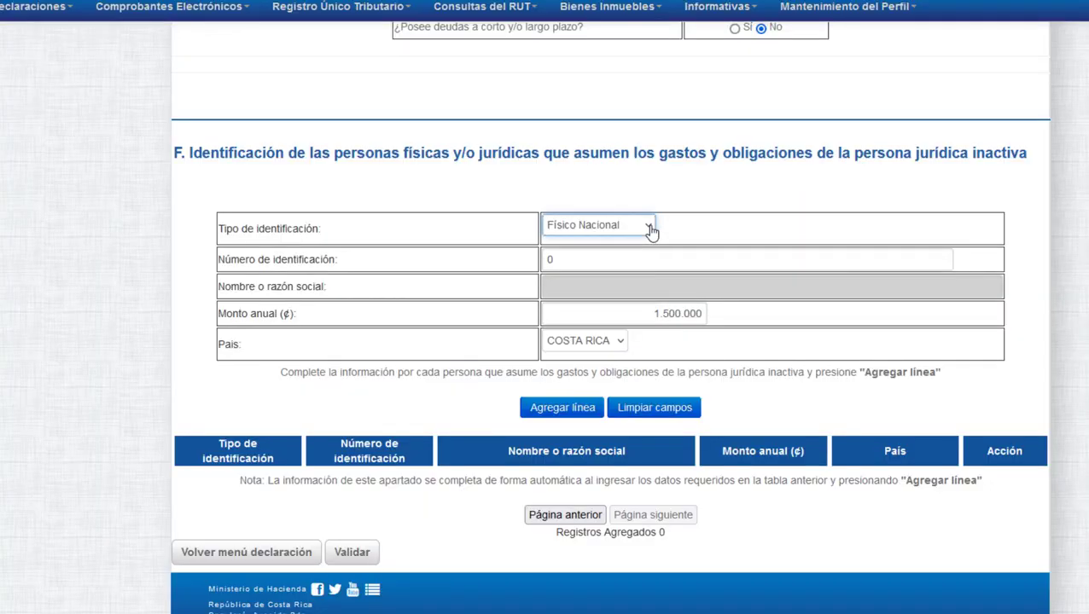
Step: Set the payer's annual amount to 700.000 colones and add the completed line to the section F table
left_click_drag(221, 315, 557, 326)
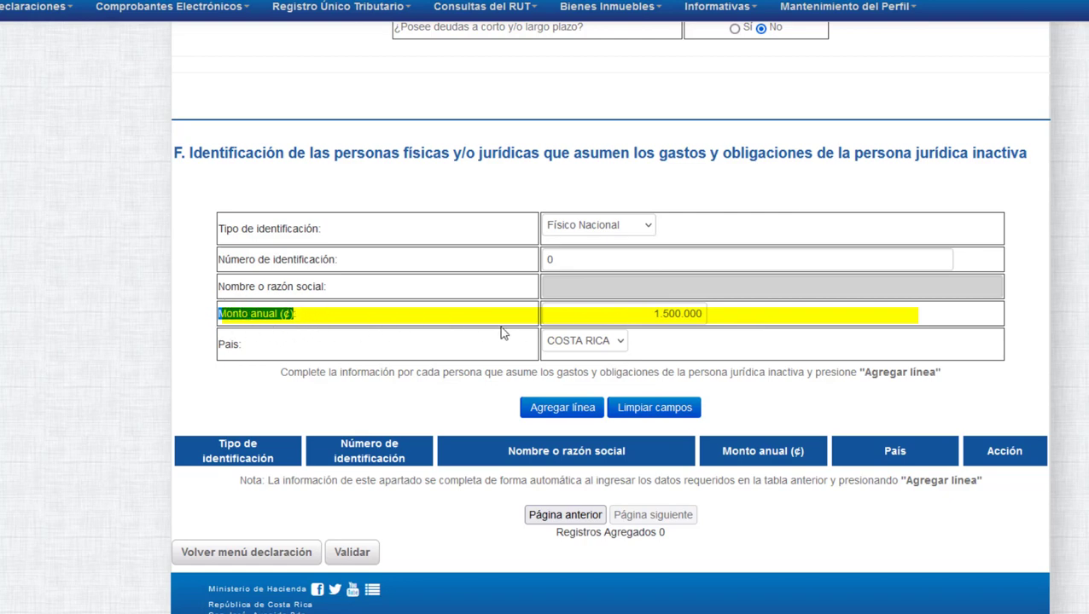
left_click(655, 316)
left_click_drag(702, 313, 664, 314)
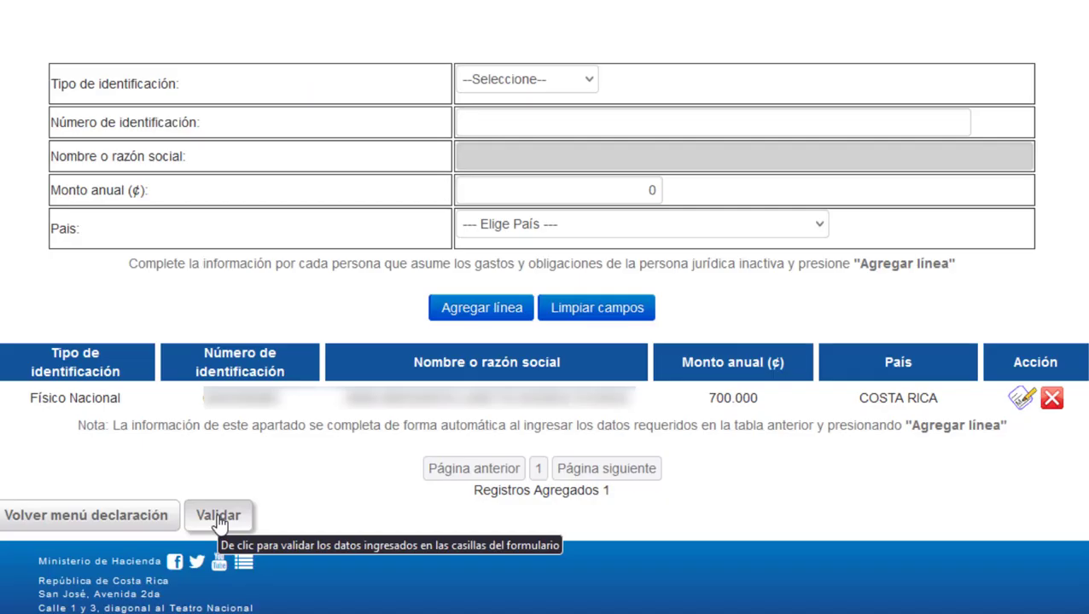
Step: Validate the completed form, submit the declaration and accept the submission
left_click(217, 517)
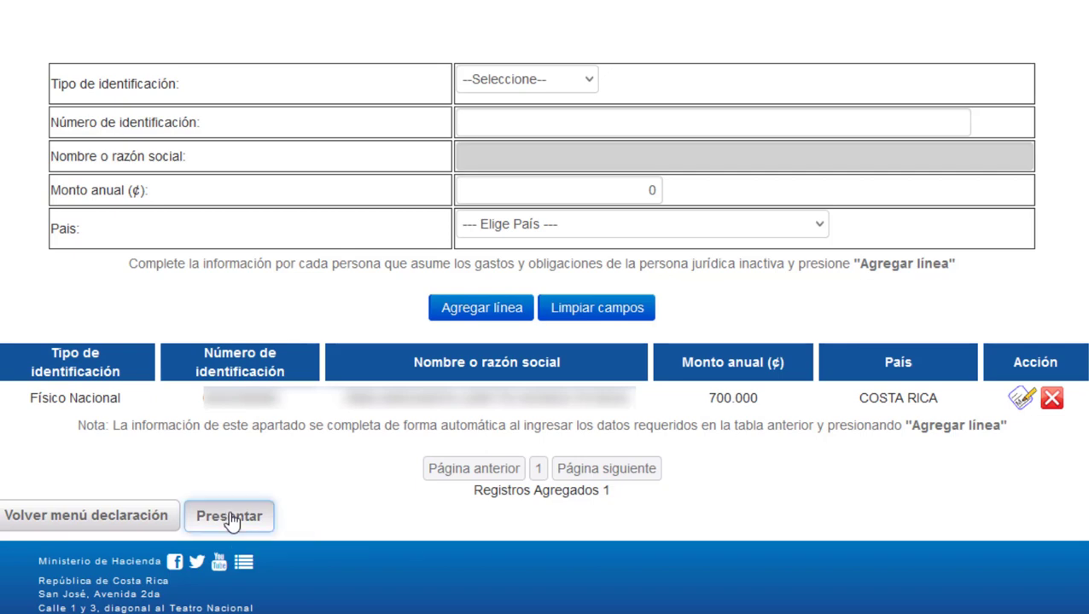
left_click(236, 520)
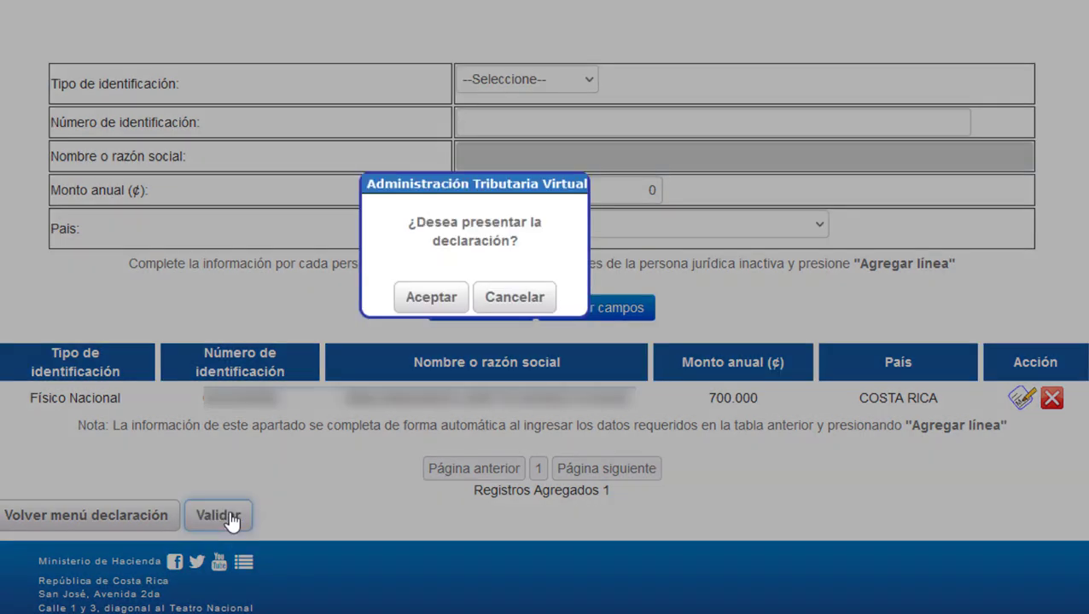
left_click(419, 298)
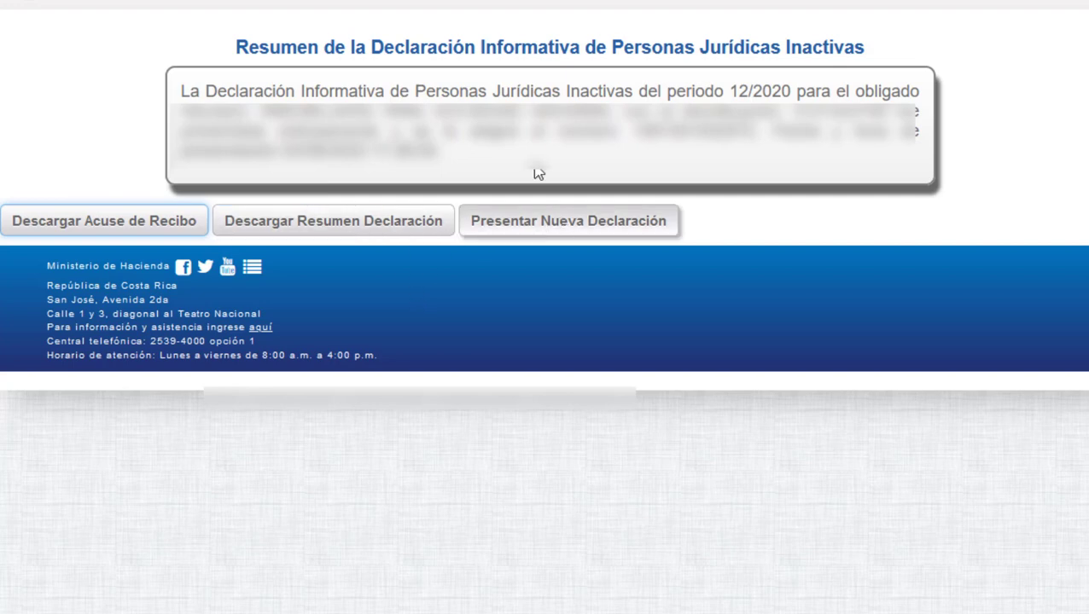
left_click(544, 226)
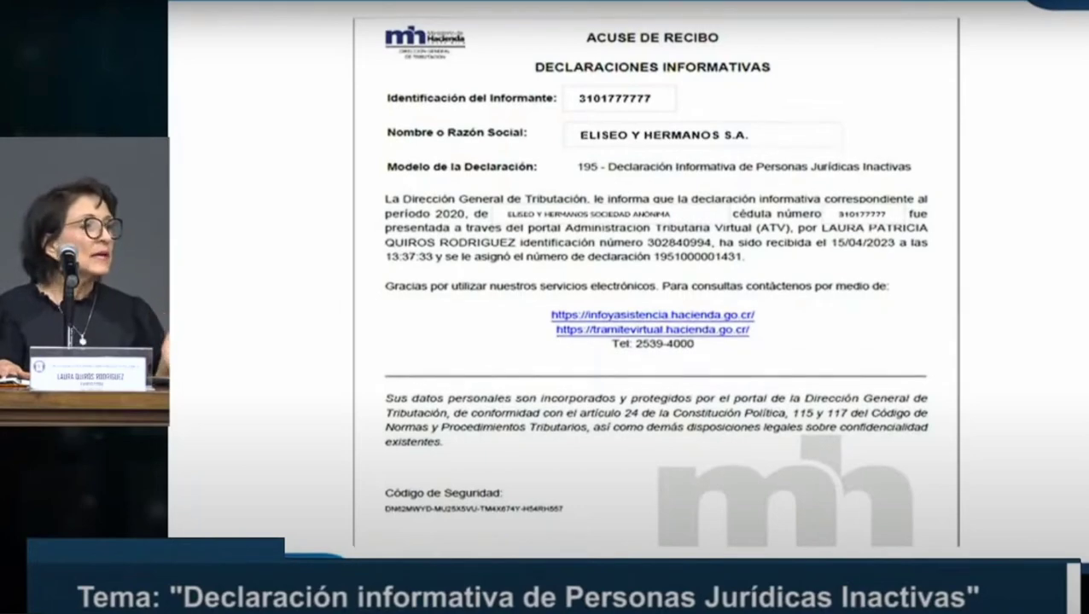
key("Right")
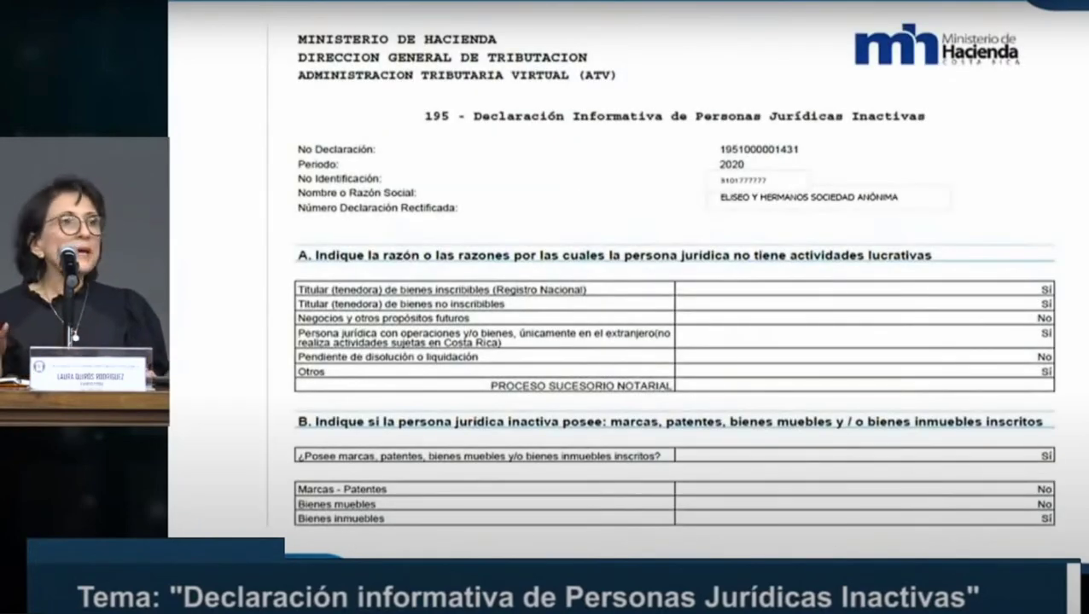